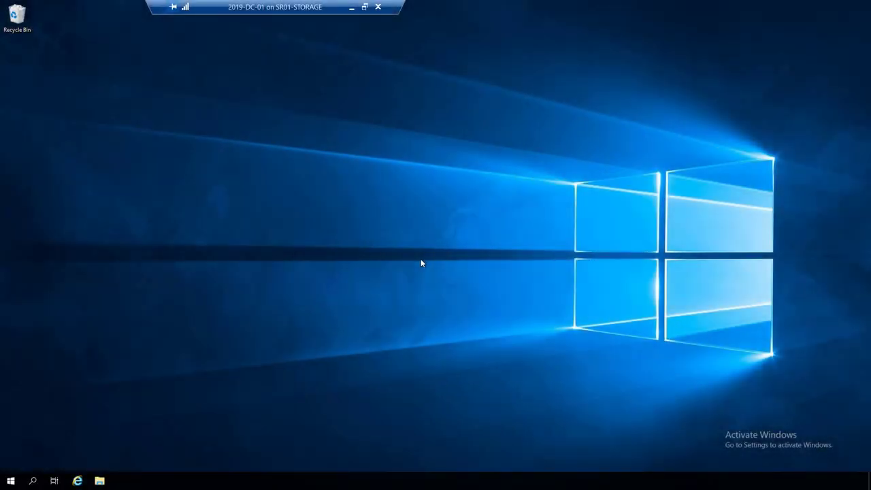
- Open the Certification Authority console and show the certificate templates of corp-ned-ca-demo
click(10, 481)
text(cert)
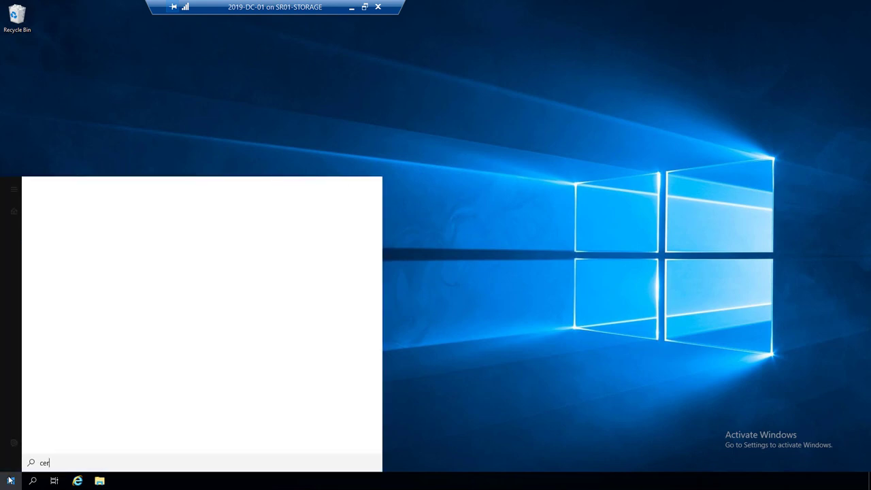
click(87, 237)
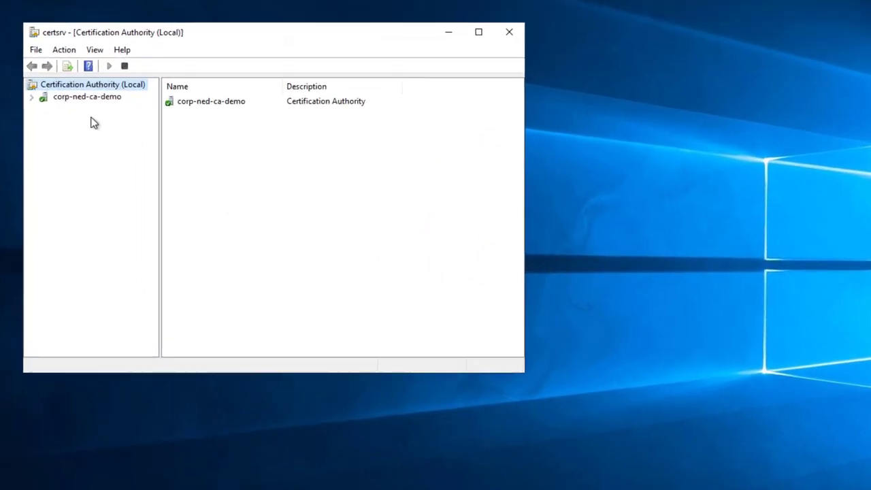
double_click(100, 128)
click(103, 159)
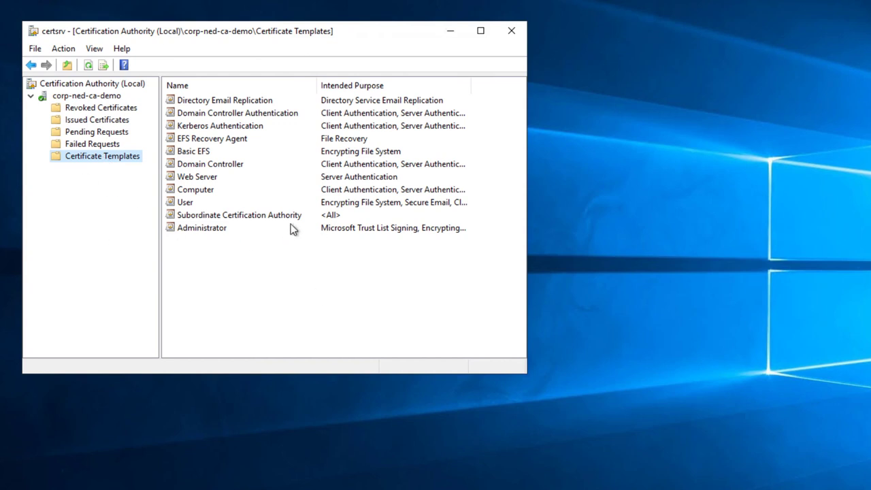
- Open the management console for certificate templates and duplicate the Computer template
right_click(123, 158)
click(161, 165)
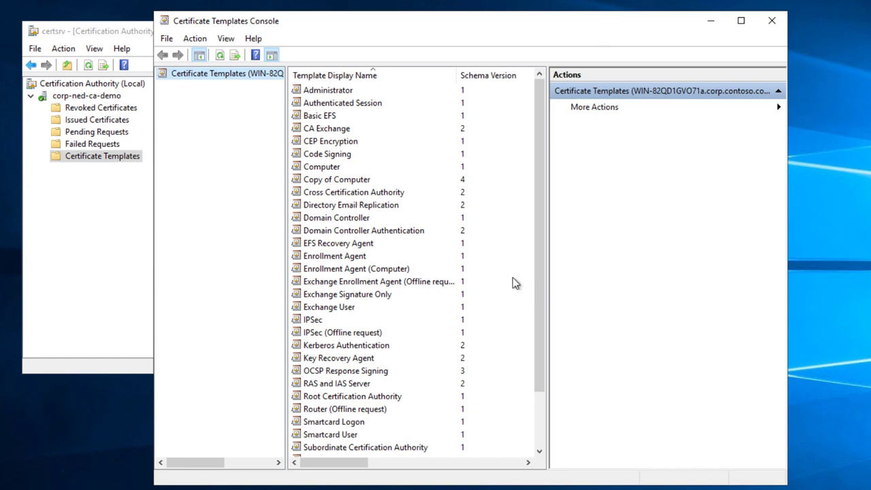
click(319, 169)
right_click(319, 169)
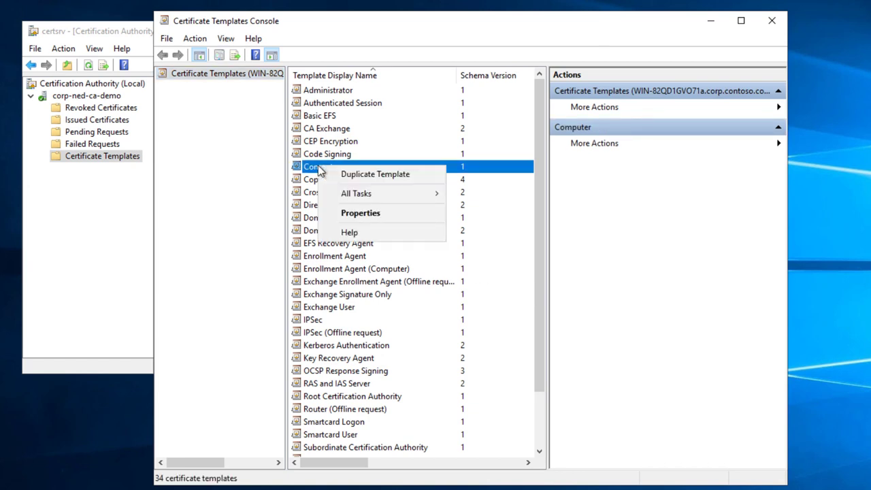
click(383, 173)
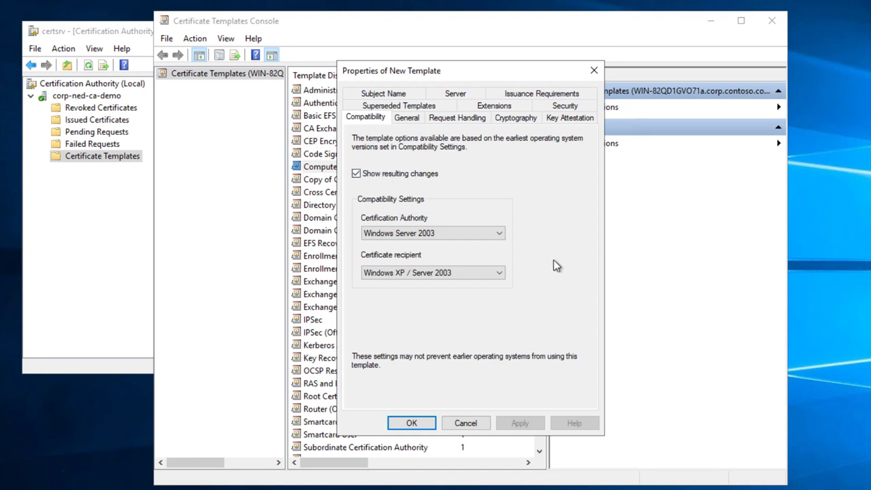
- Set the new template's compatibility to Windows Server 2016 for the certification authority and Windows 10 / Windows Server 2016 for the certificate recipient
click(499, 234)
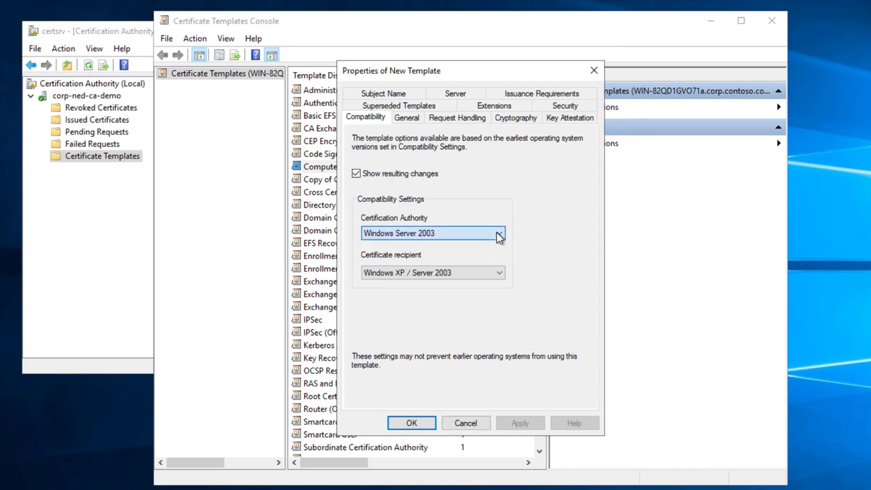
click(454, 291)
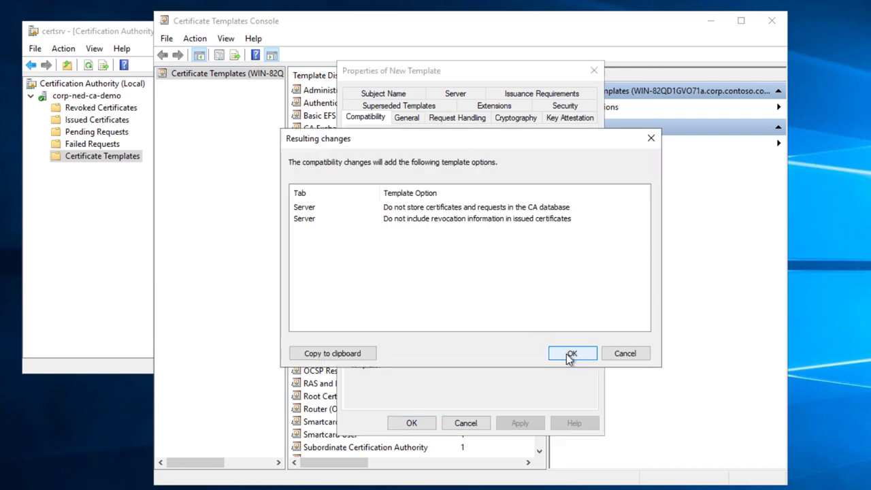
click(569, 355)
click(489, 276)
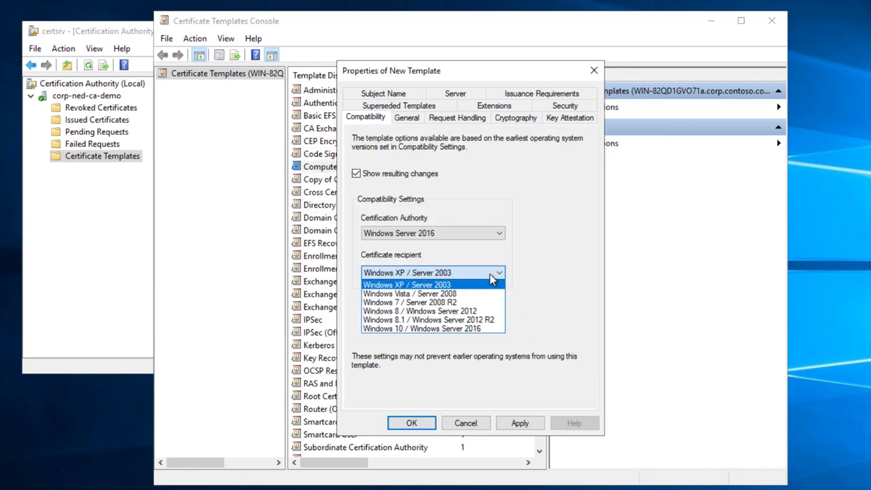
click(468, 328)
click(573, 353)
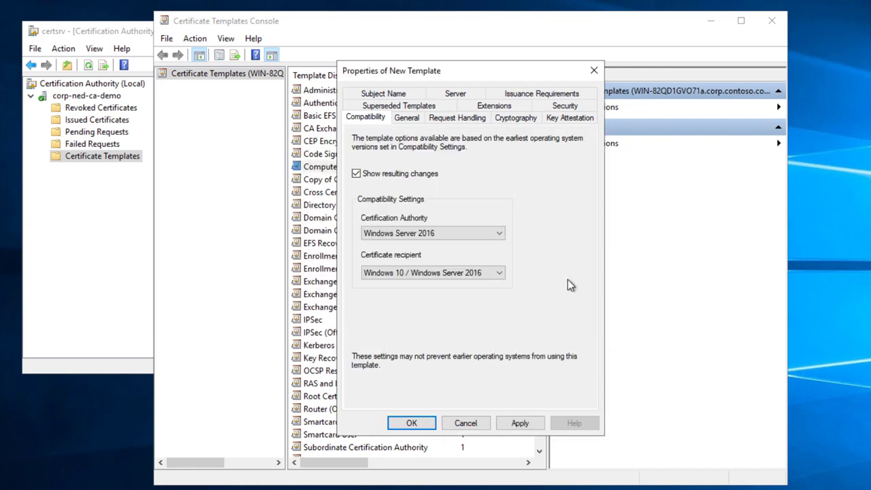
- Name the template "SMB over QUIC" and enable publishing its certificate in Active Directory
click(406, 117)
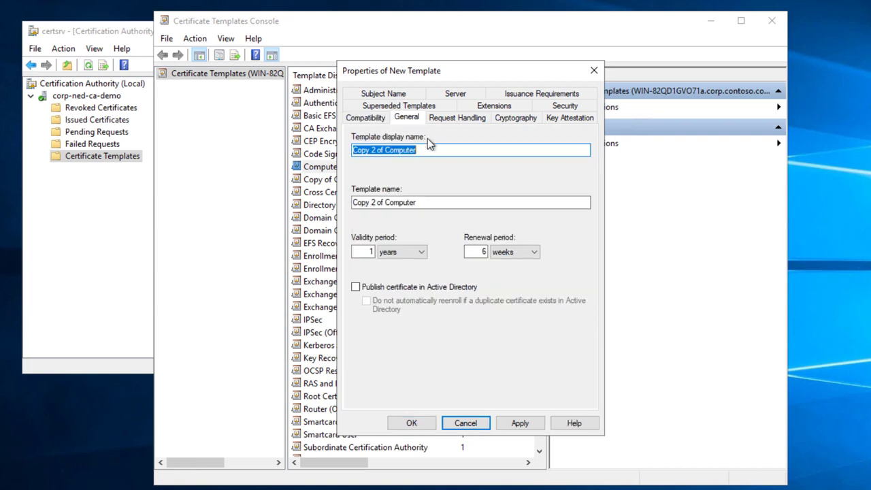
text(SMB )
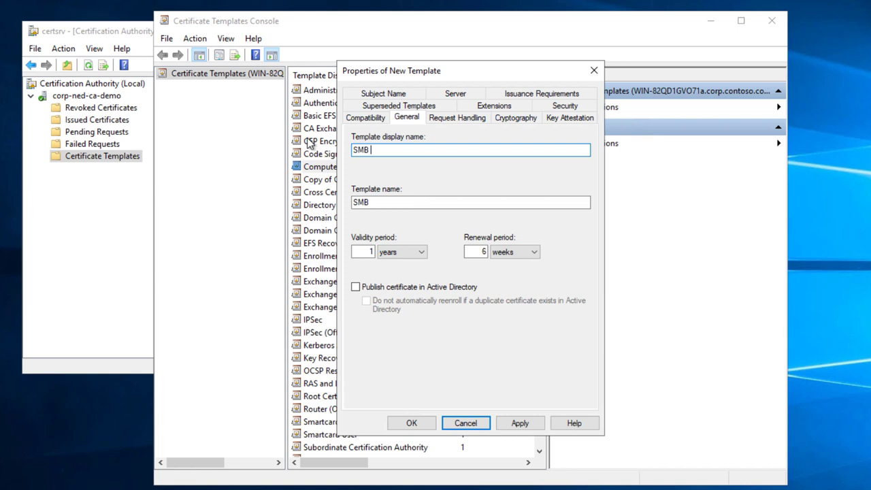
text(over QUIC)
click(435, 287)
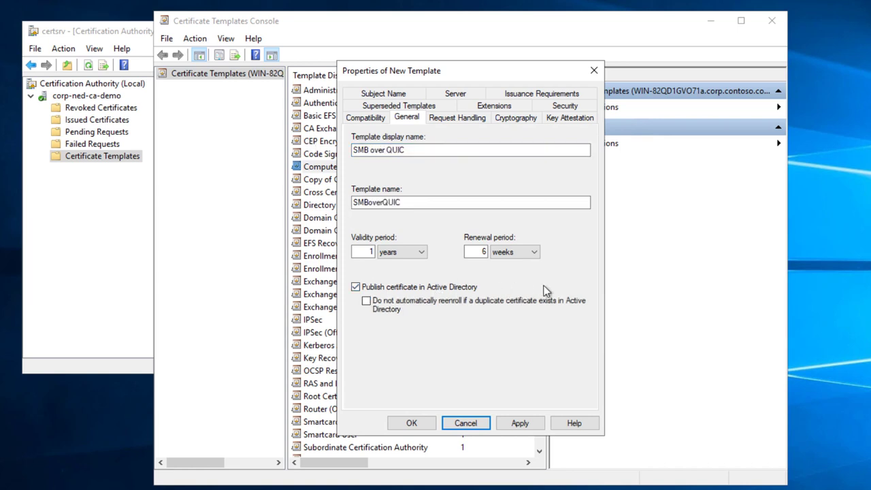
- Change the template's request handling purpose to Signature and accept the resulting cryptographic changes
click(454, 118)
click(568, 138)
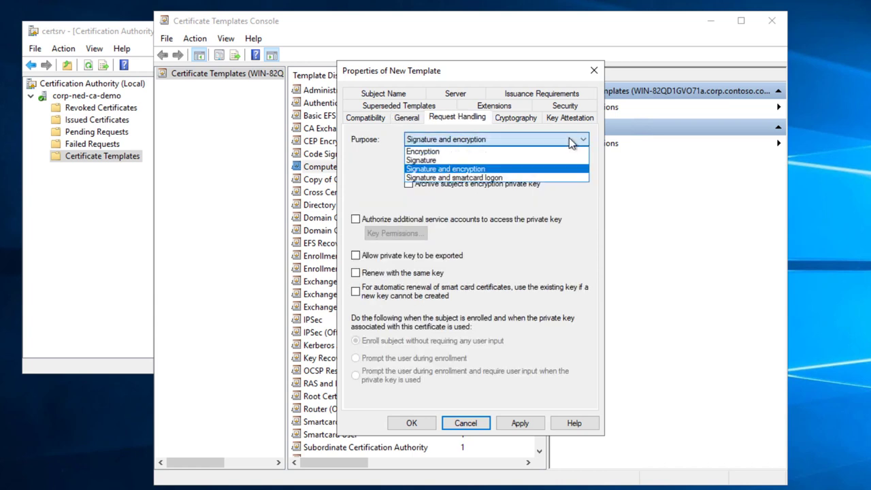
click(448, 161)
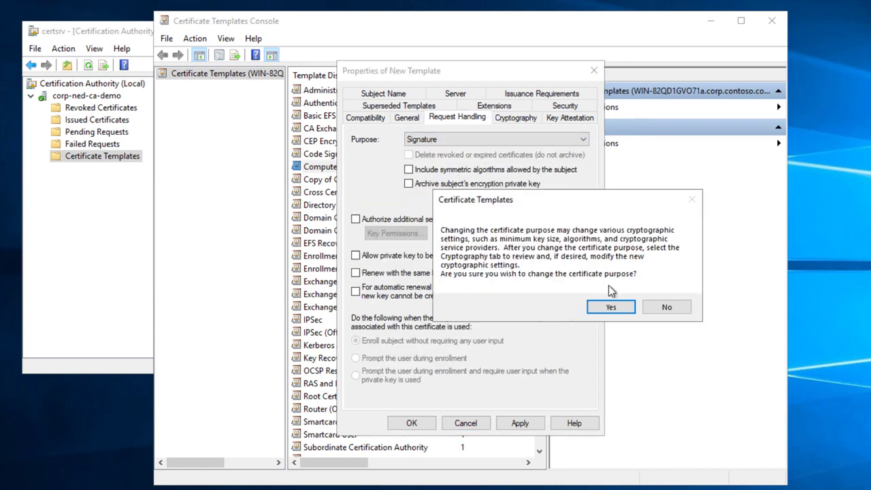
click(610, 307)
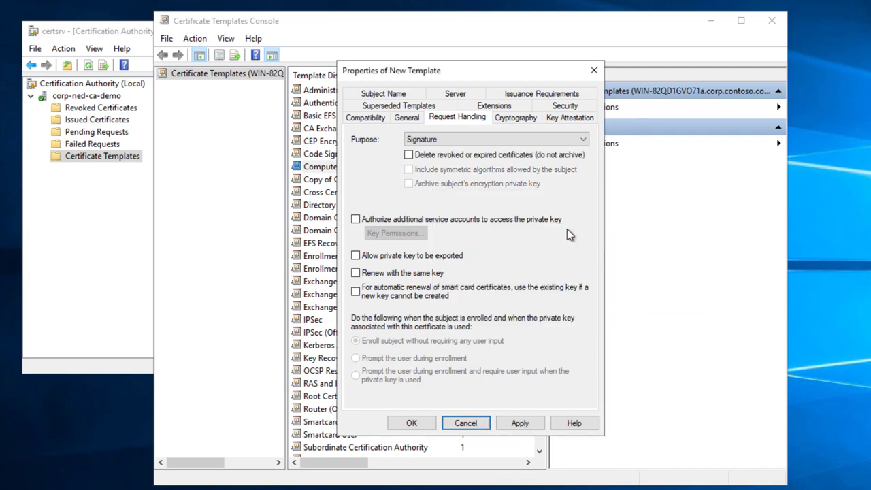
- Configure the template's cryptography with Key Storage Provider, the ECDSA_P256 algorithm and a SHA256 request hash
click(509, 118)
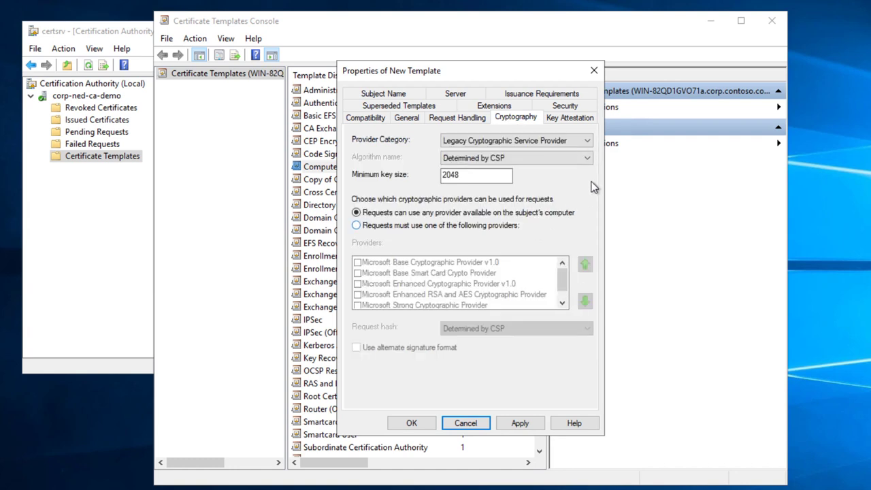
click(588, 141)
click(501, 152)
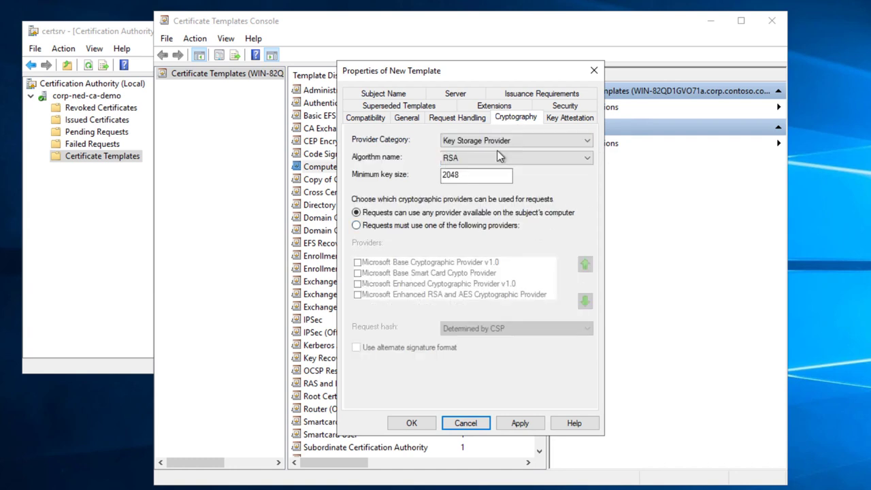
click(573, 164)
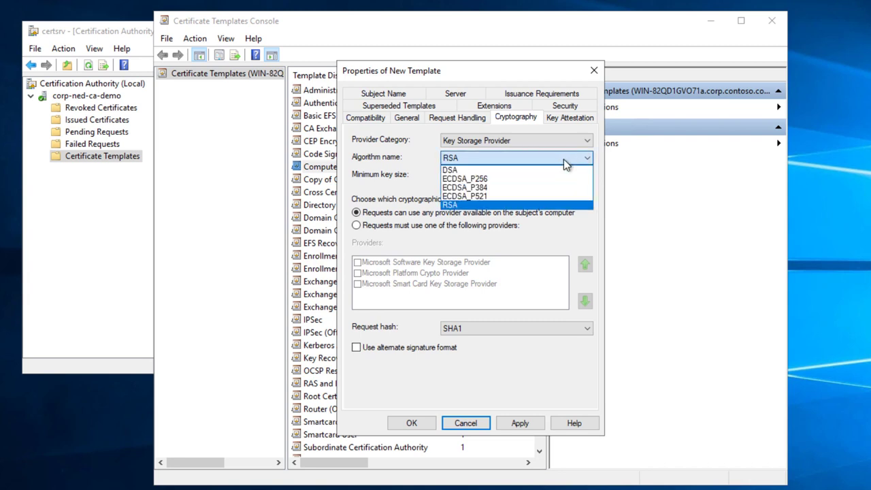
click(488, 179)
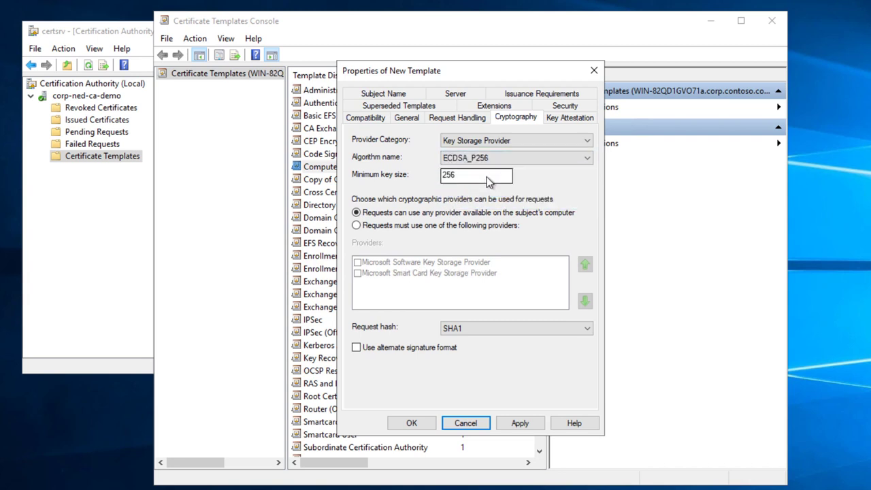
click(518, 331)
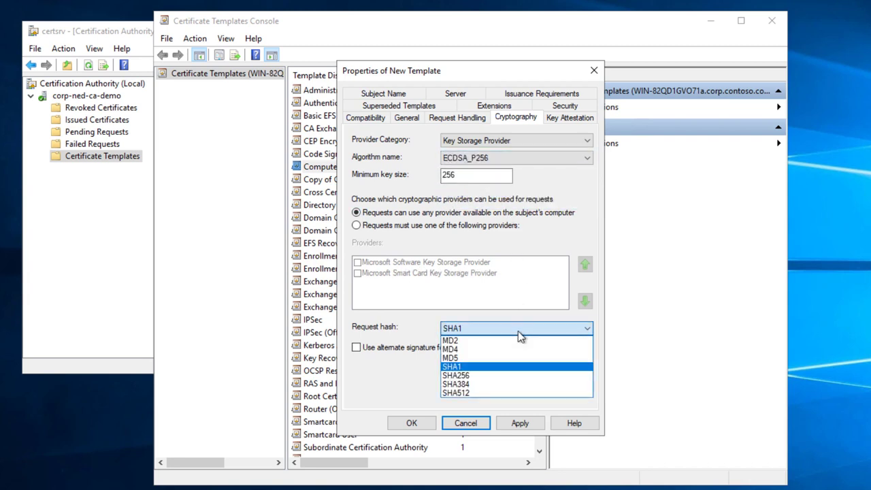
click(486, 376)
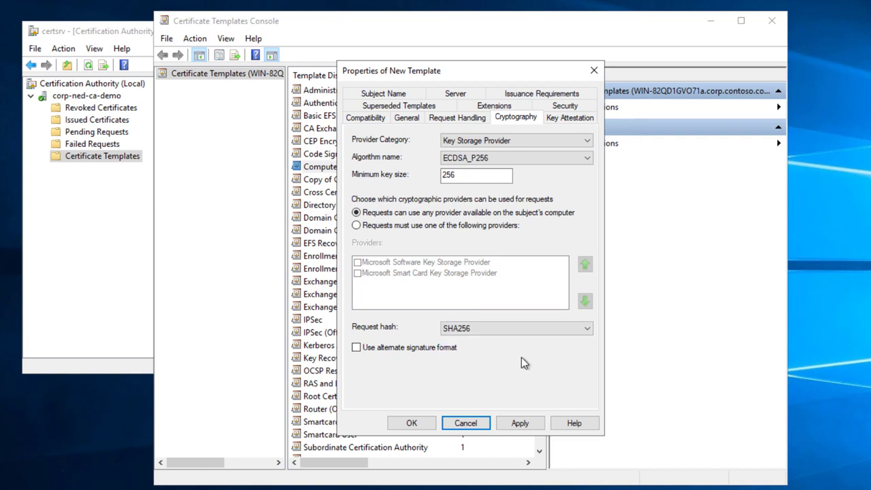
- Remove Client Authentication from the template's Application Policies extension
click(567, 119)
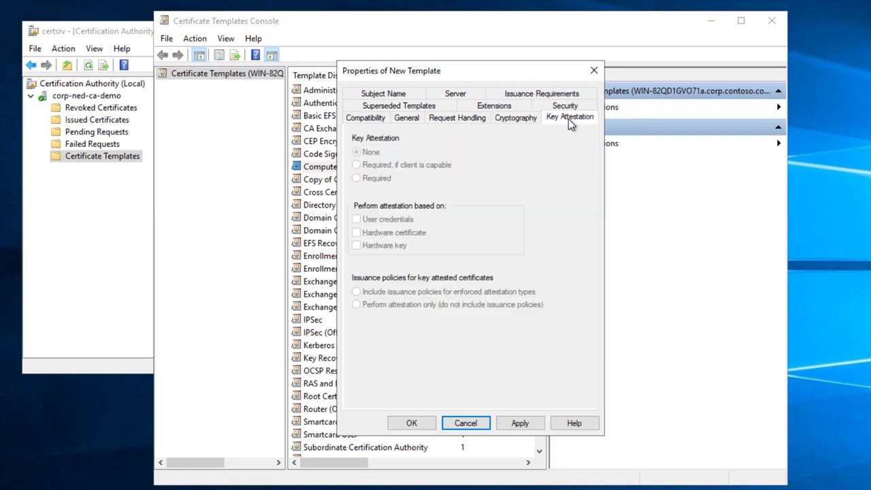
click(406, 108)
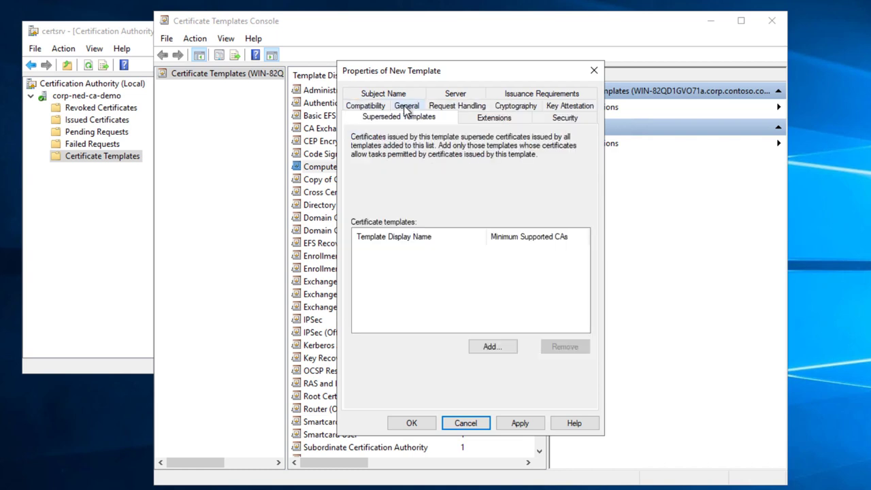
click(499, 122)
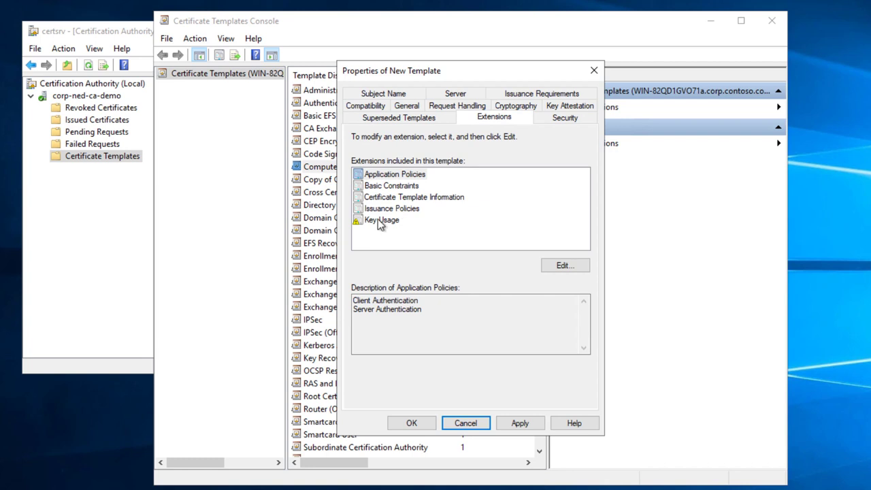
click(570, 266)
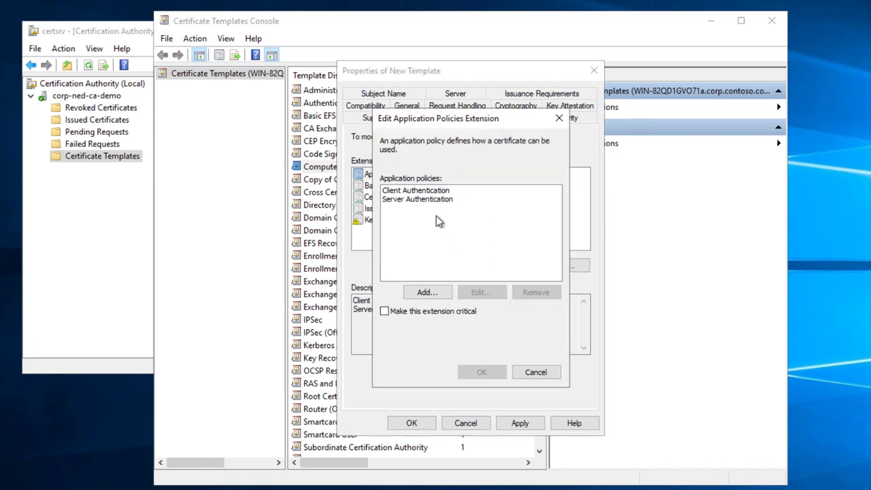
click(416, 192)
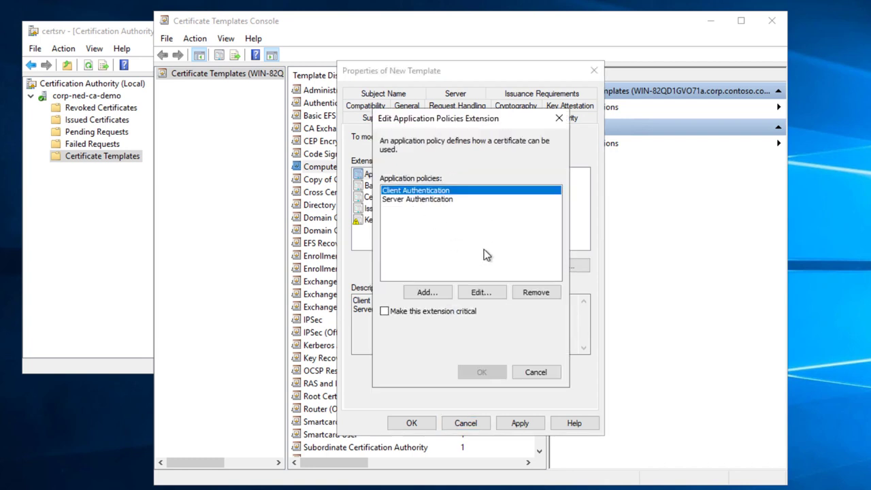
click(540, 293)
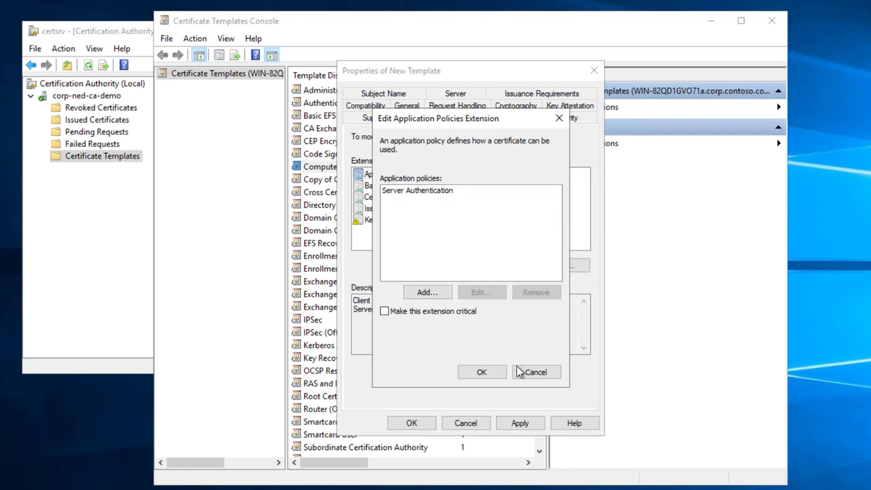
click(493, 372)
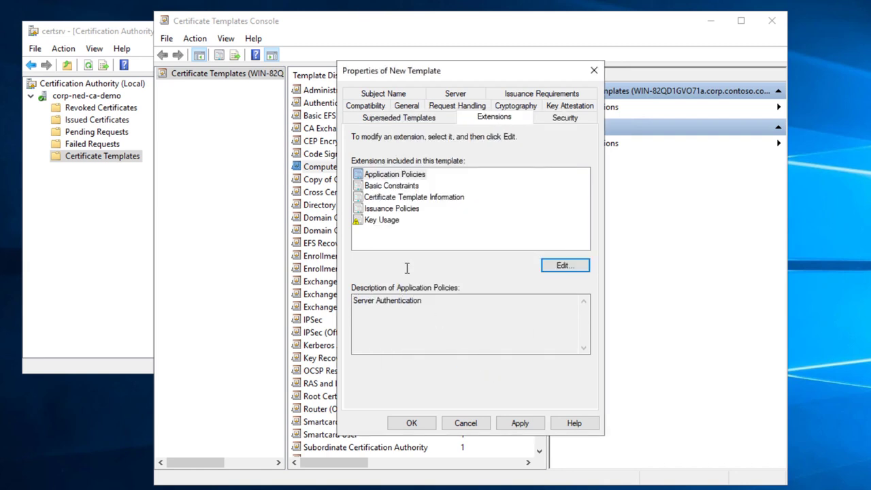
- Set the template's subject name to Supply in the request and accept the security risk warning
click(562, 119)
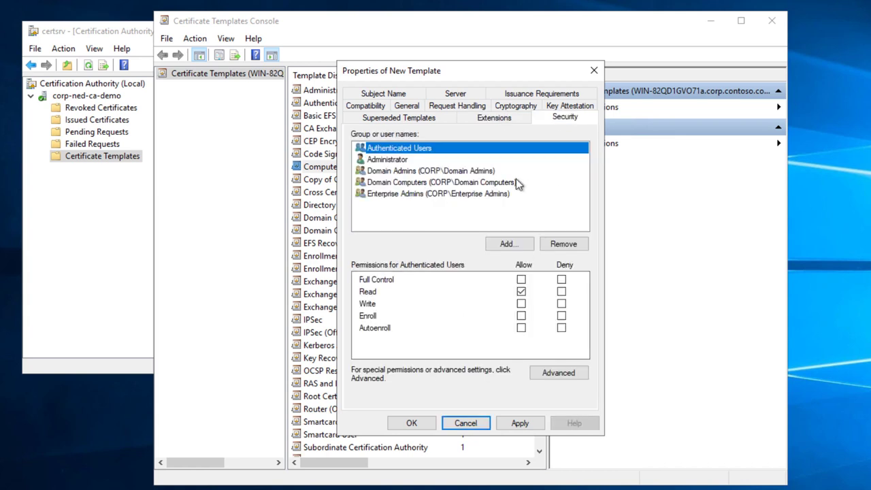
click(377, 95)
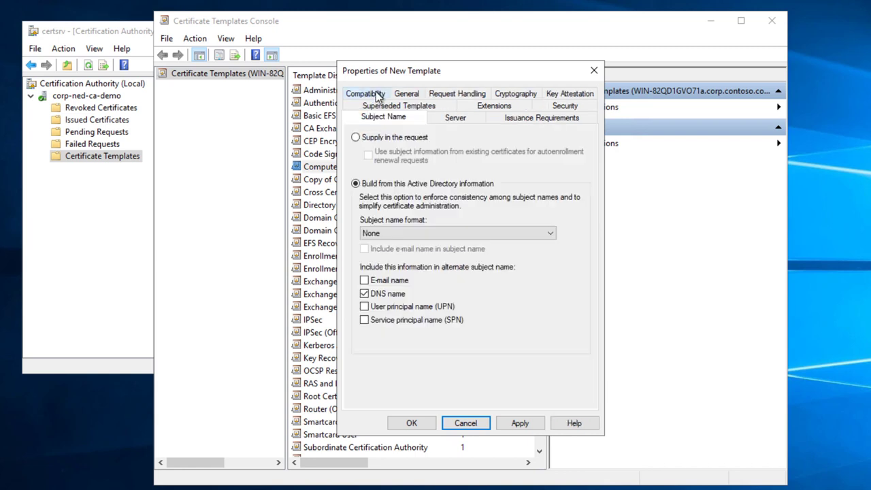
click(393, 138)
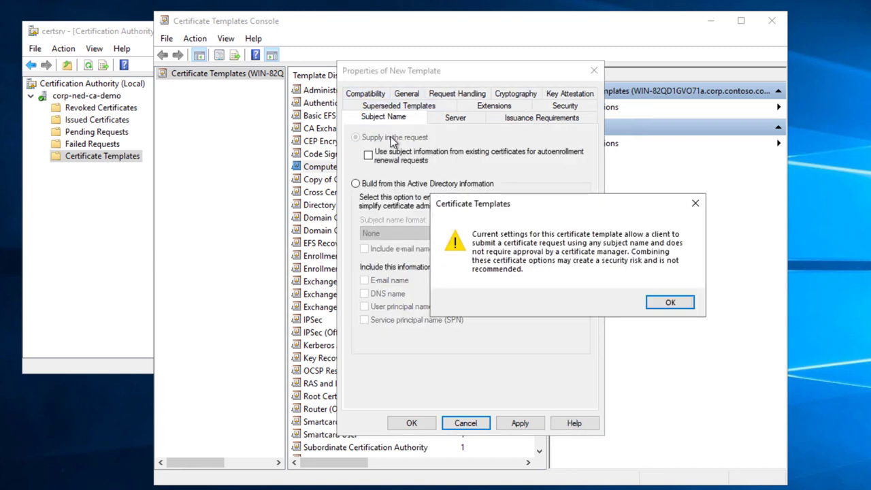
click(668, 303)
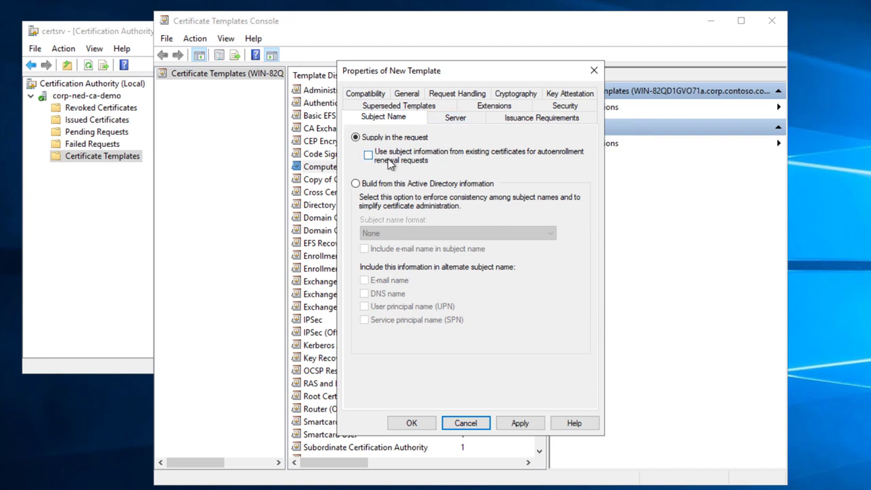
- Review the template's server and issuance requirements without changes, save the new SMB over QUIC template and close the templates console
click(465, 116)
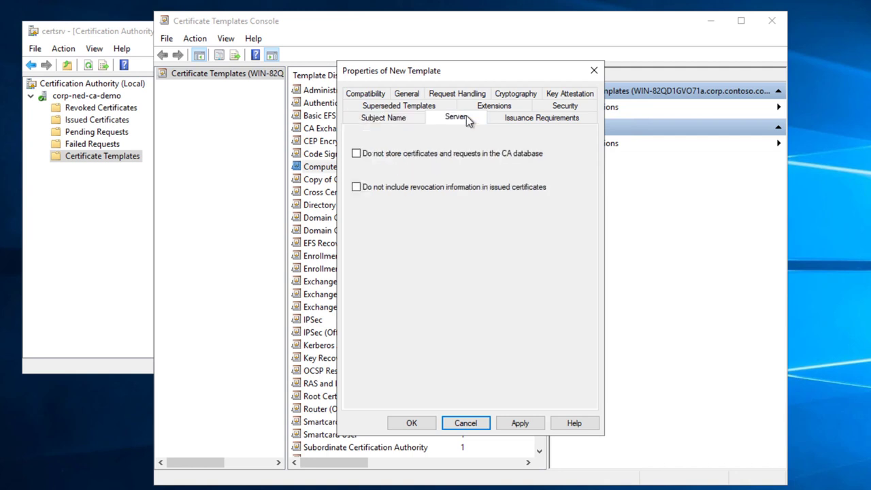
click(527, 117)
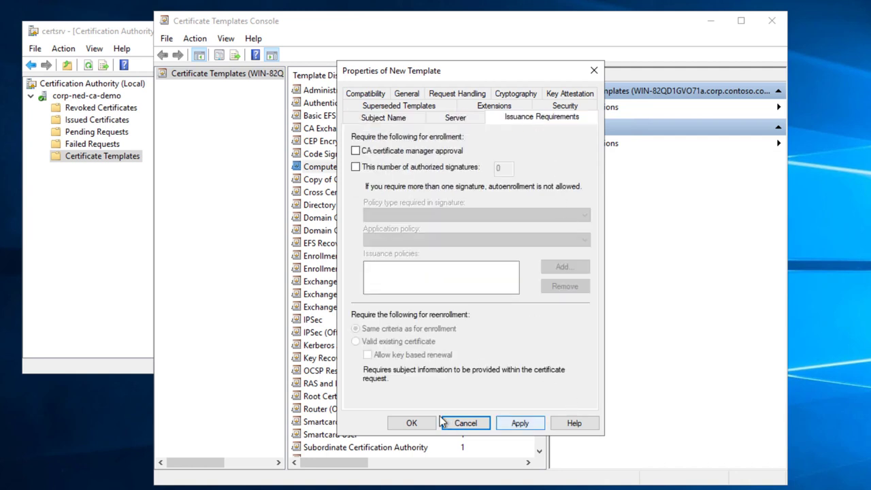
click(410, 423)
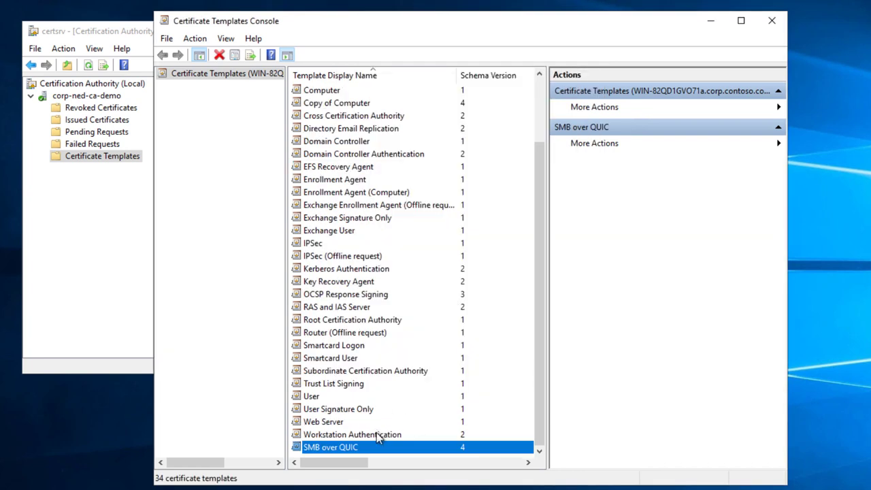
click(772, 20)
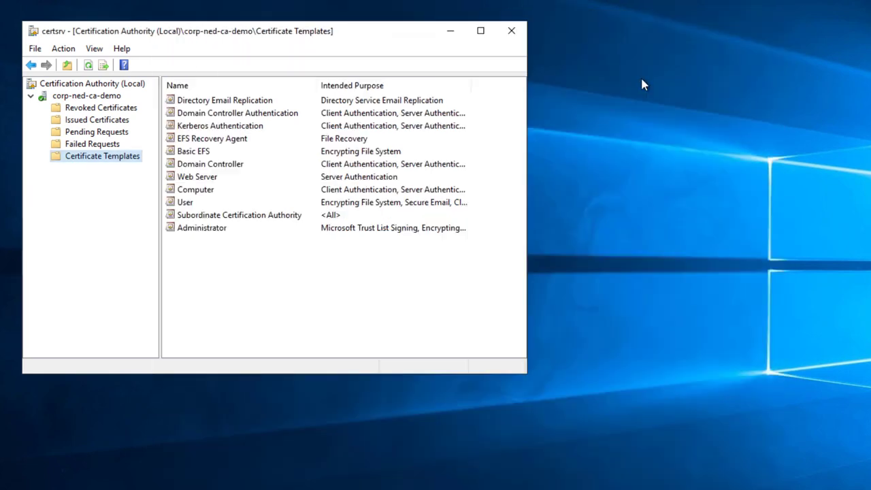
- Enable the SMB over QUIC certificate template for issuing on the corp-ned-ca-demo certification authority
right_click(125, 157)
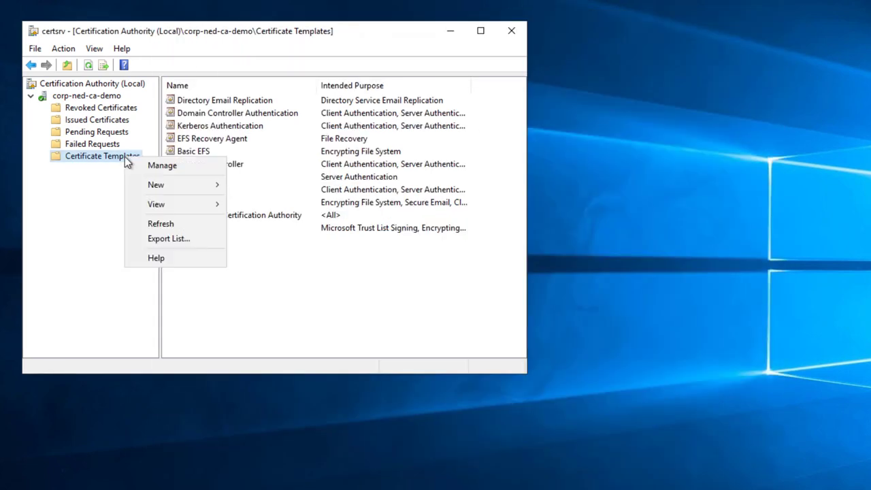
mouse_move(169, 180)
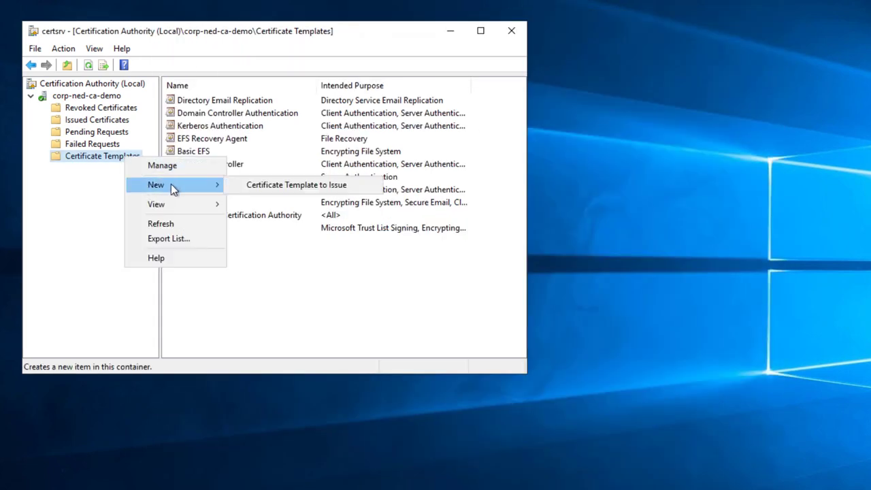
click(292, 185)
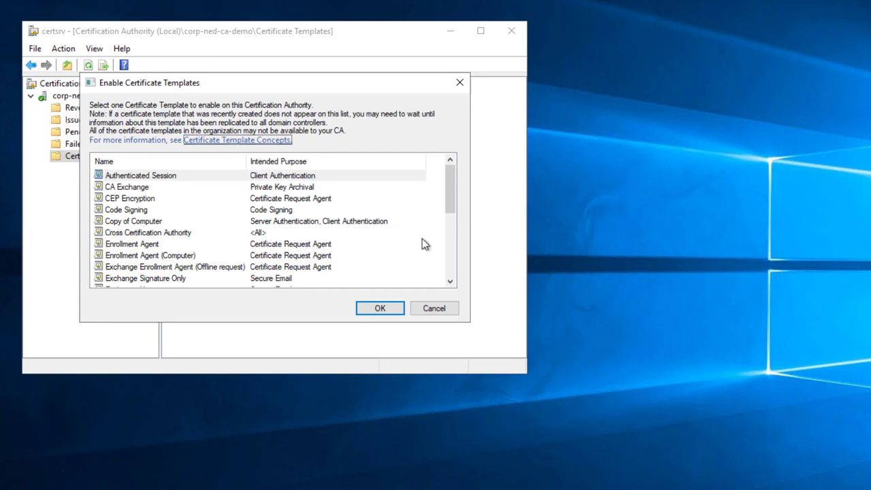
click(453, 268)
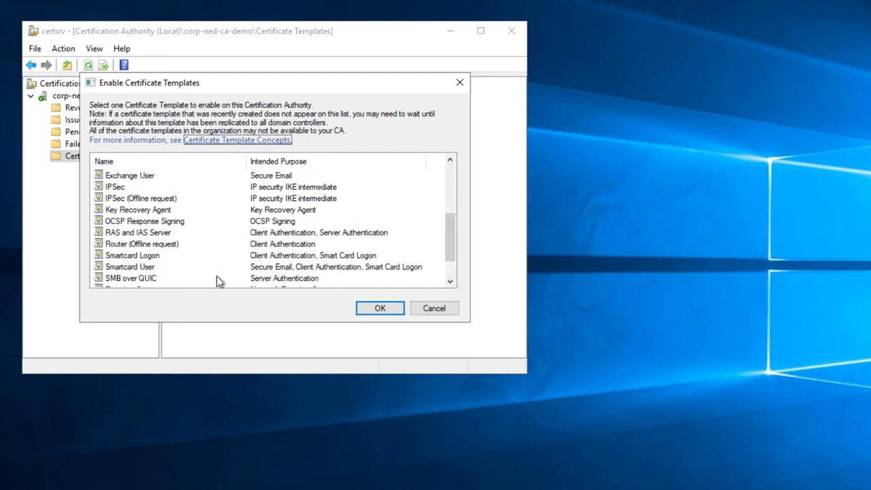
click(174, 277)
click(383, 307)
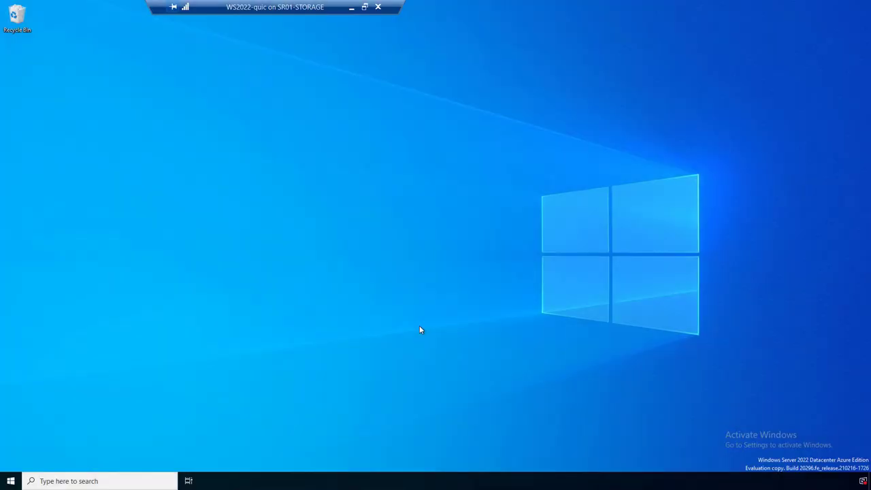
- On the WS2022-quic server, open a Microsoft Management Console (mmc) and add the Certificates snap-in for the local computer account
key(super+r)
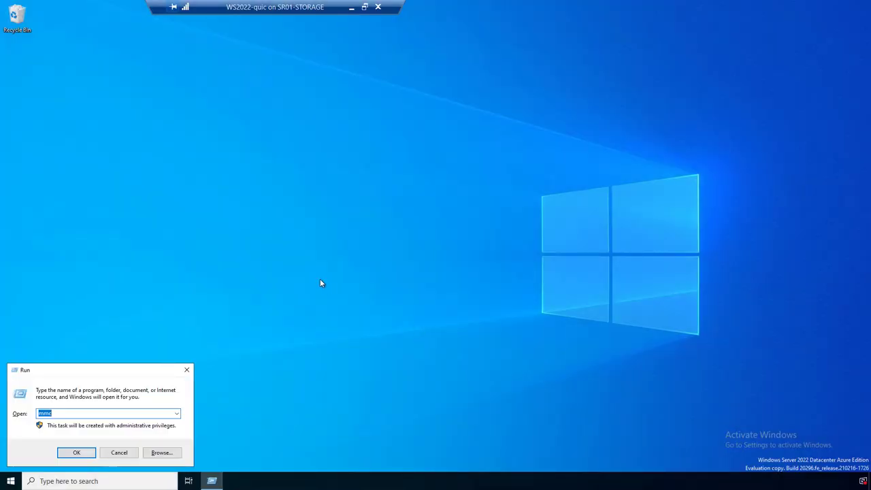
key(Return)
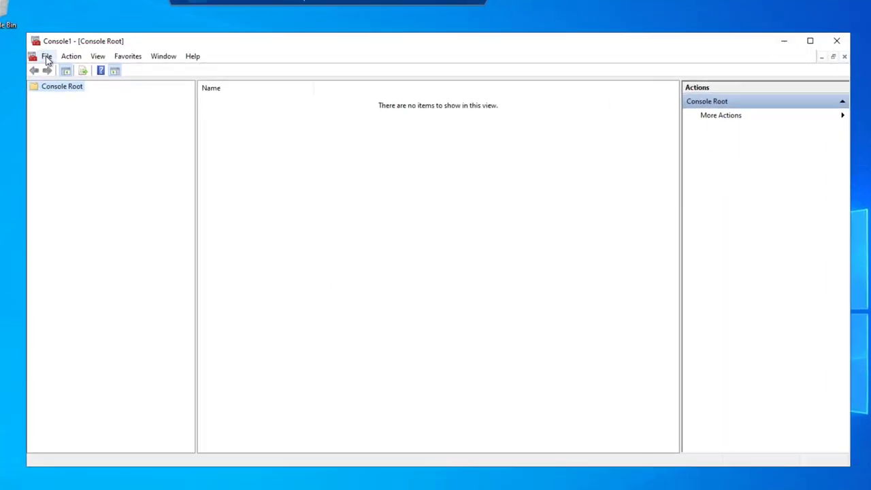
click(47, 55)
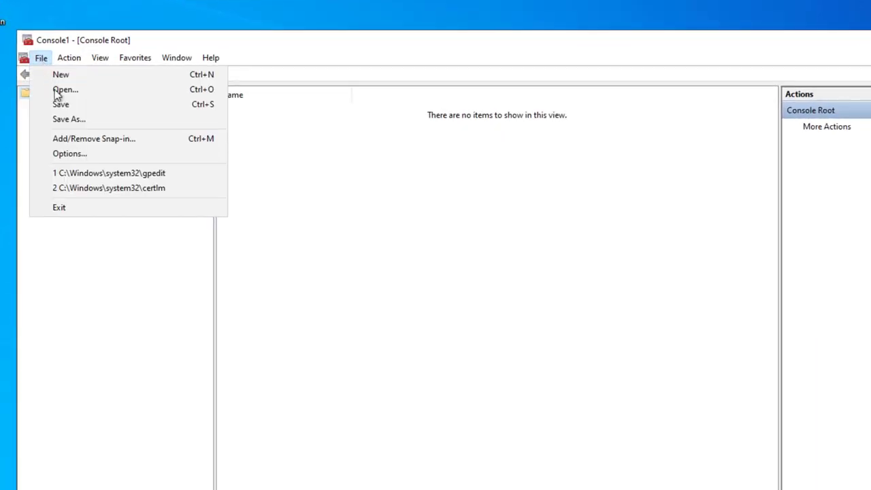
click(70, 126)
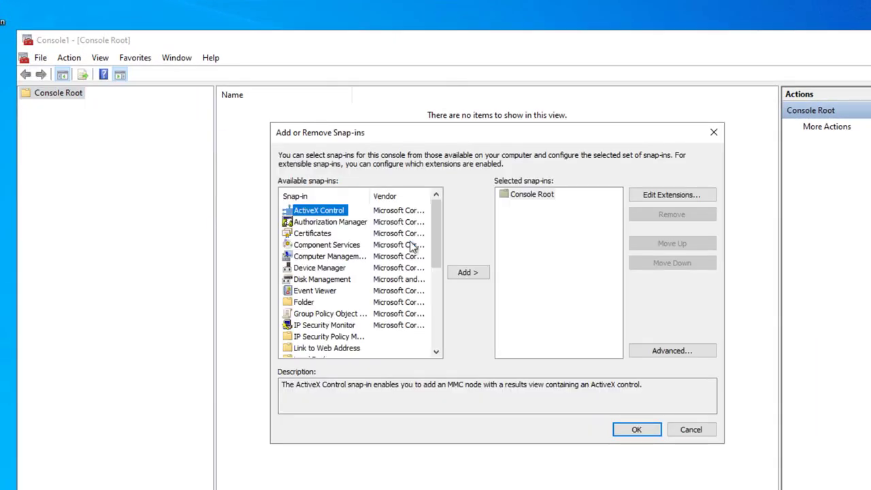
click(324, 235)
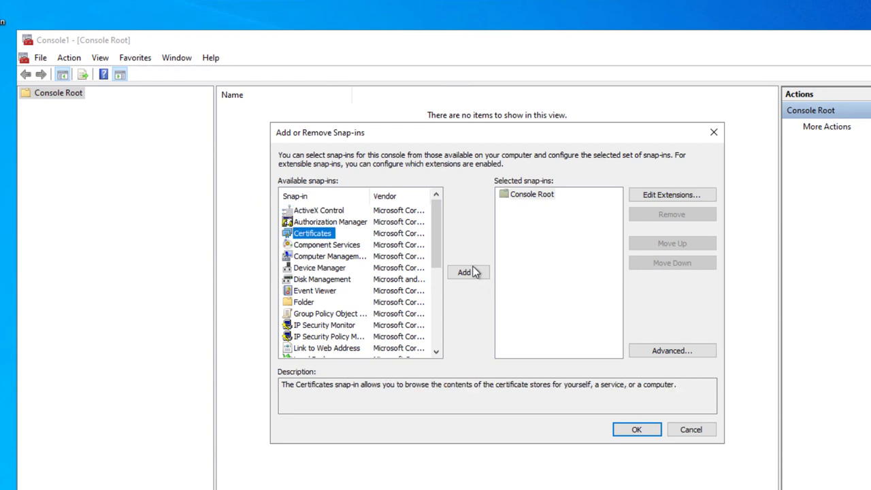
click(472, 272)
click(342, 216)
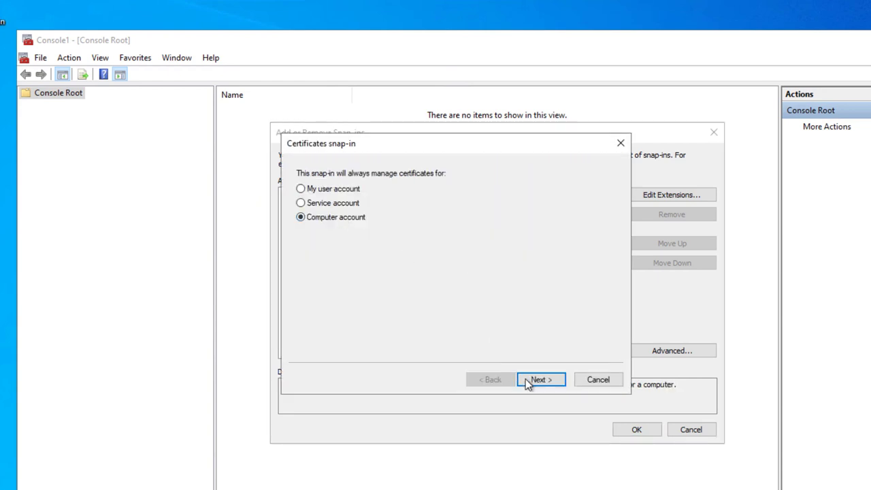
click(551, 383)
click(553, 382)
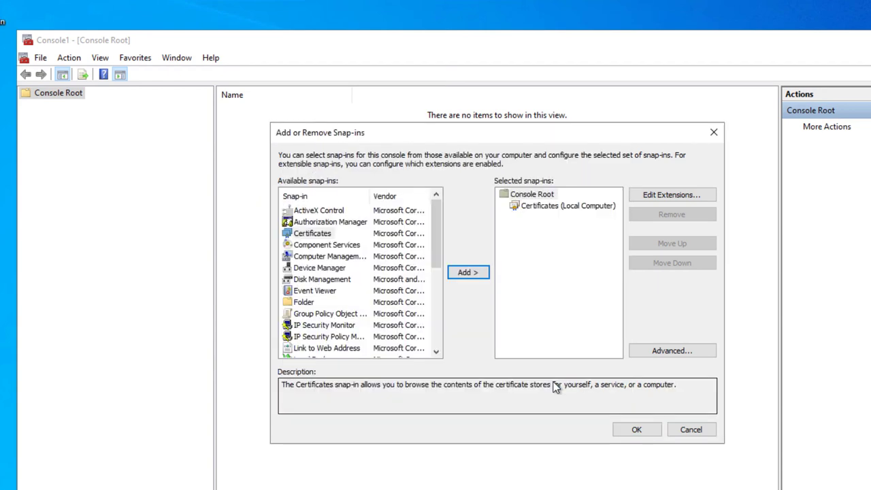
click(638, 431)
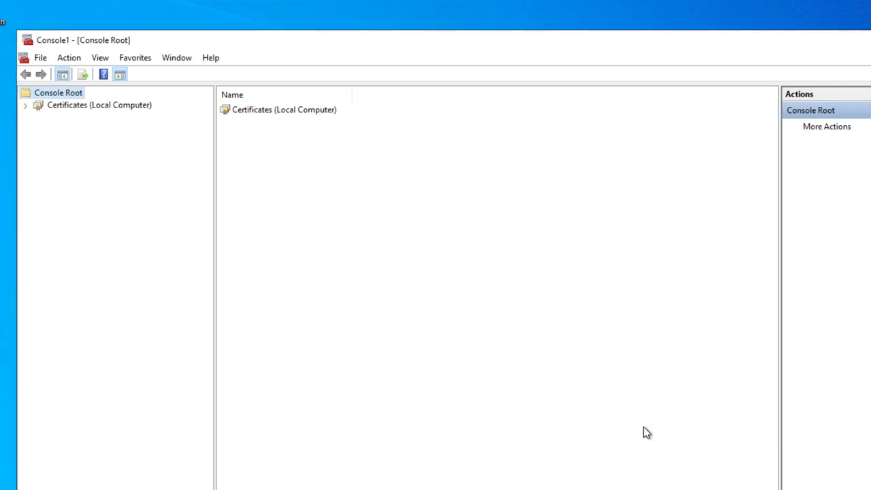
- Start a new certificate request in the local computer's Personal certificates store, using the Active Directory Enrollment Policy
double_click(109, 106)
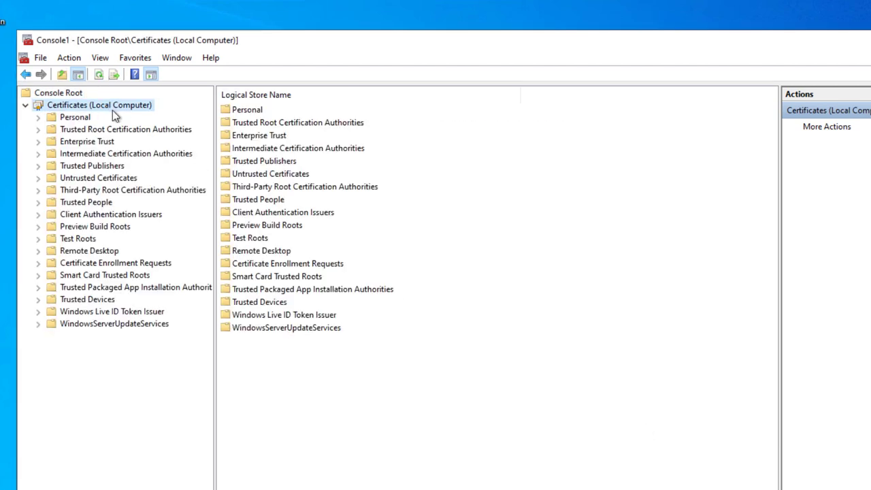
double_click(80, 118)
click(96, 131)
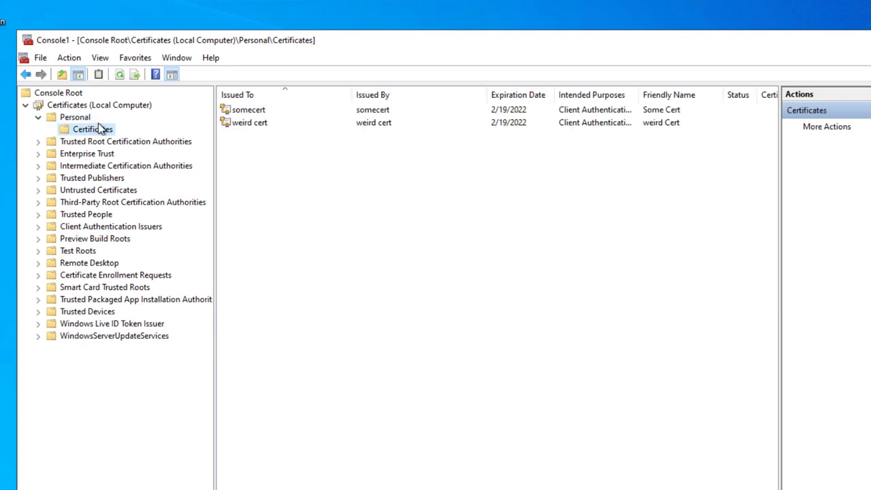
right_click(108, 132)
mouse_move(165, 140)
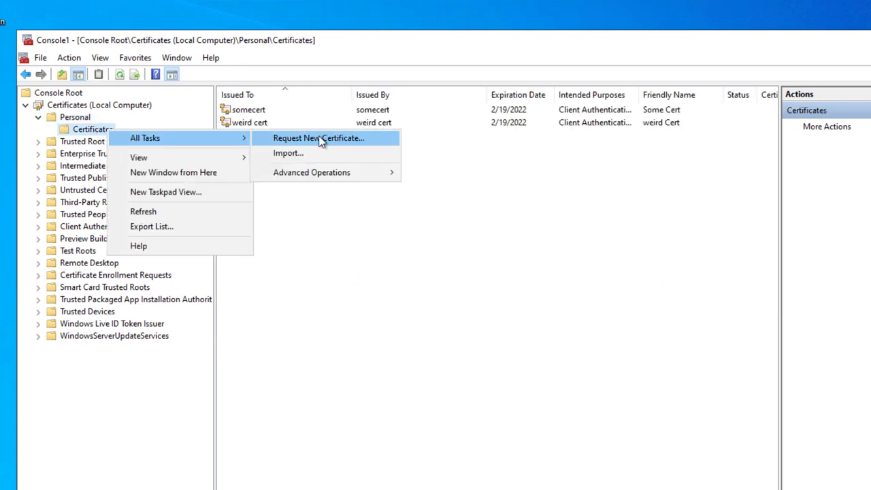
click(379, 143)
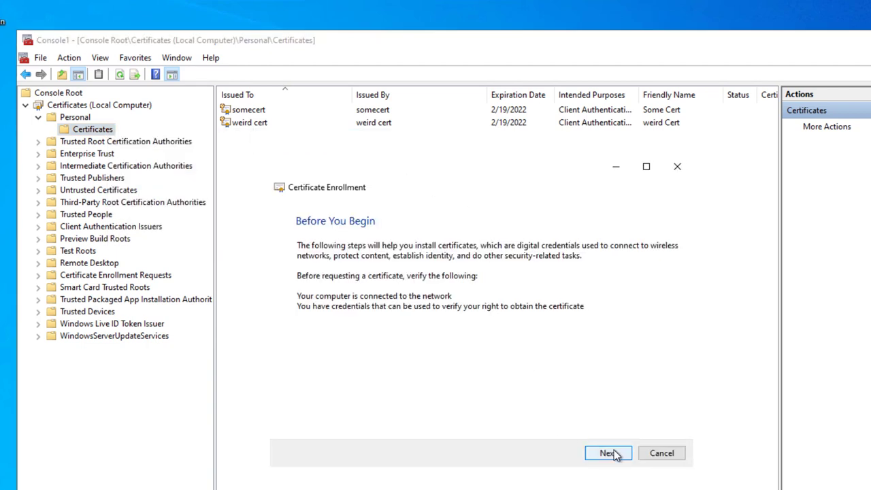
click(615, 453)
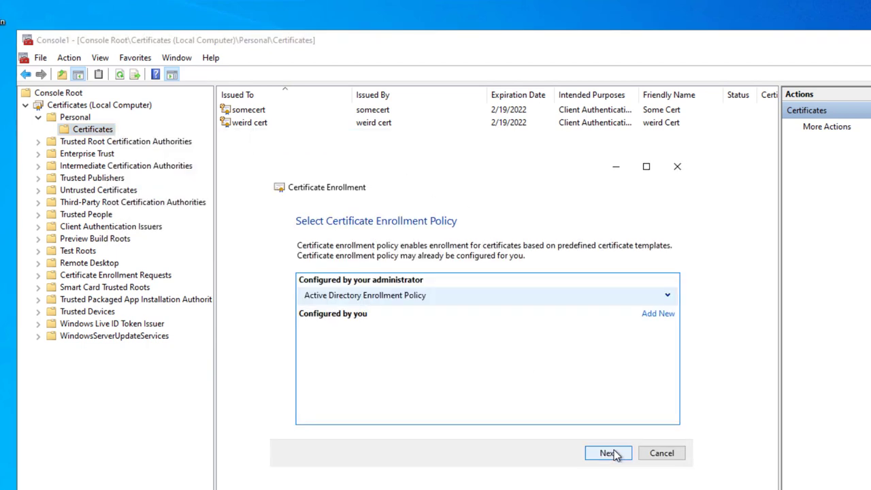
click(613, 453)
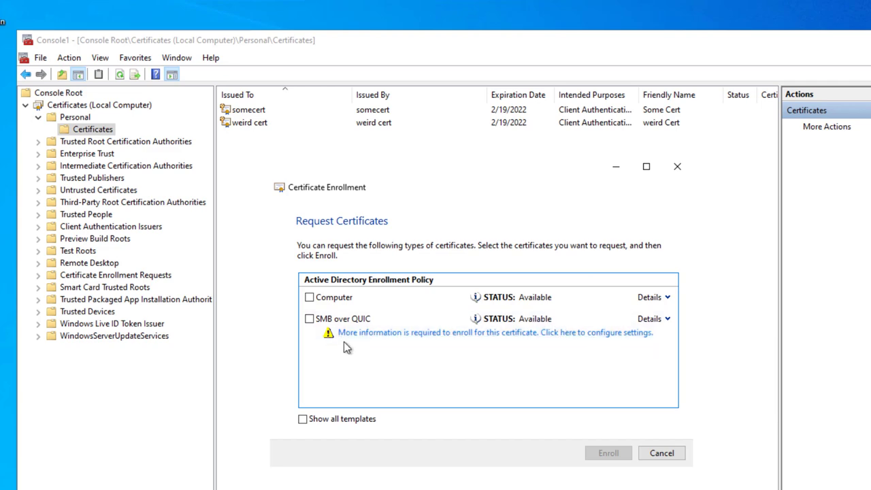
- Select the SMB over QUIC certificate for enrollment and add ws2022-quic.corp.contoso.com as a DNS alternative name in its properties
click(309, 318)
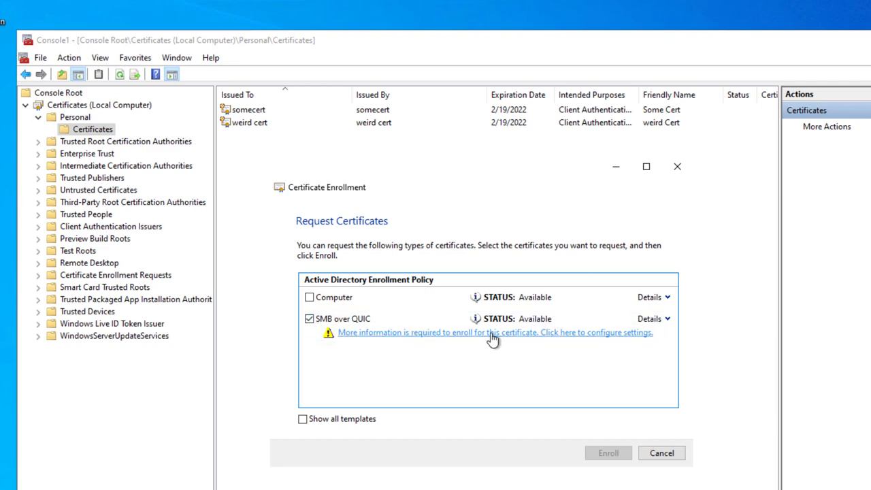
click(490, 333)
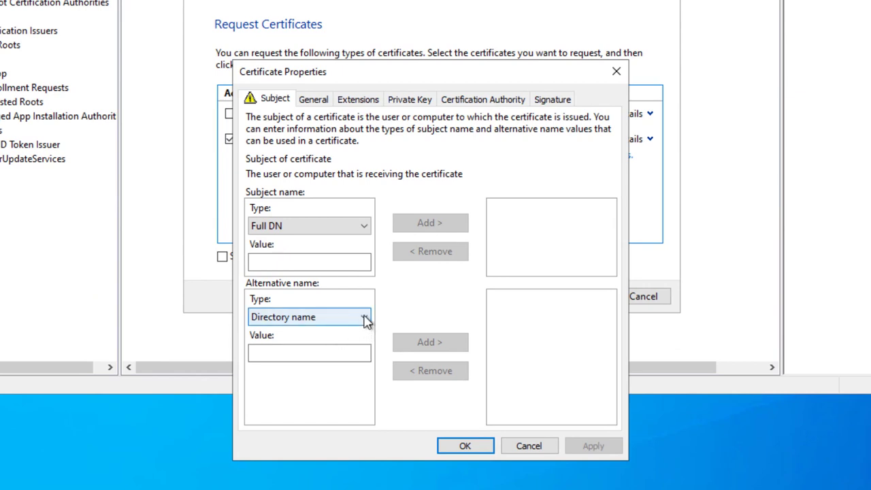
click(364, 317)
click(310, 347)
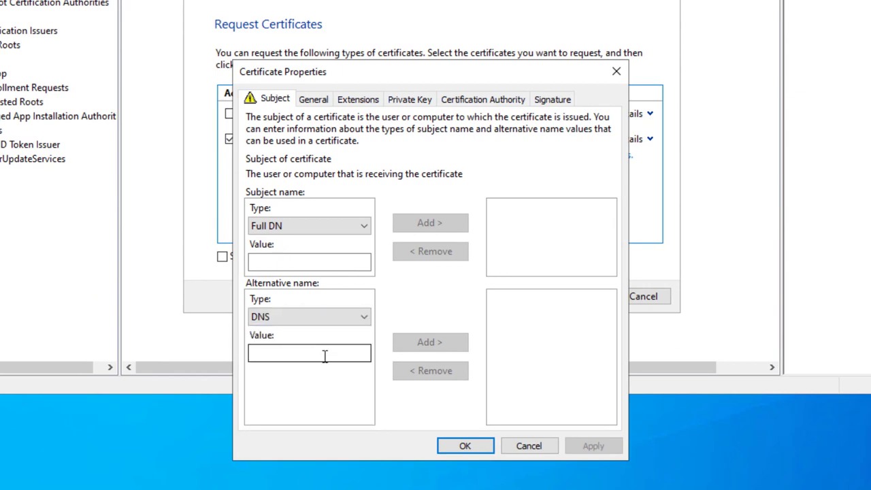
click(325, 357)
text(ws2022)
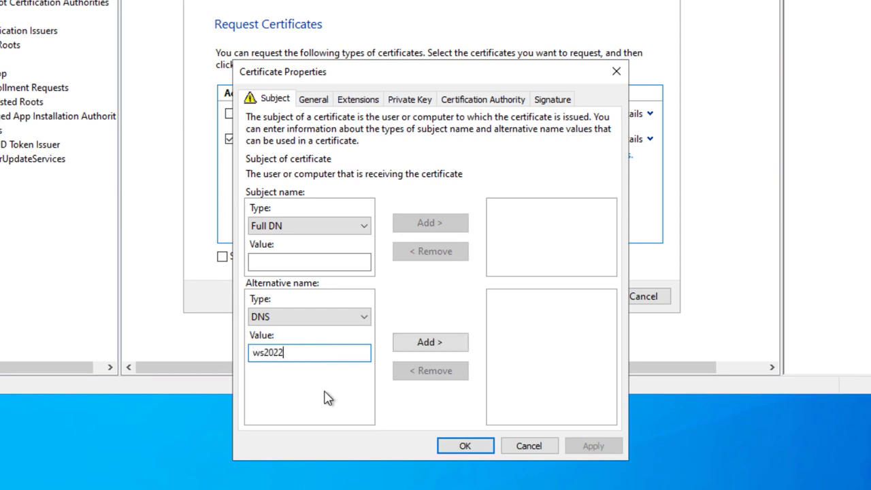
text(-quic.corp.contoso)
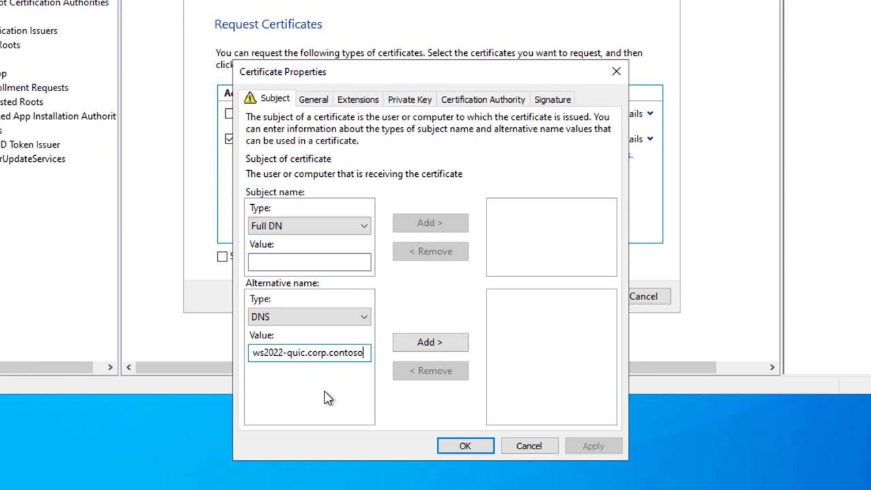
text(.com)
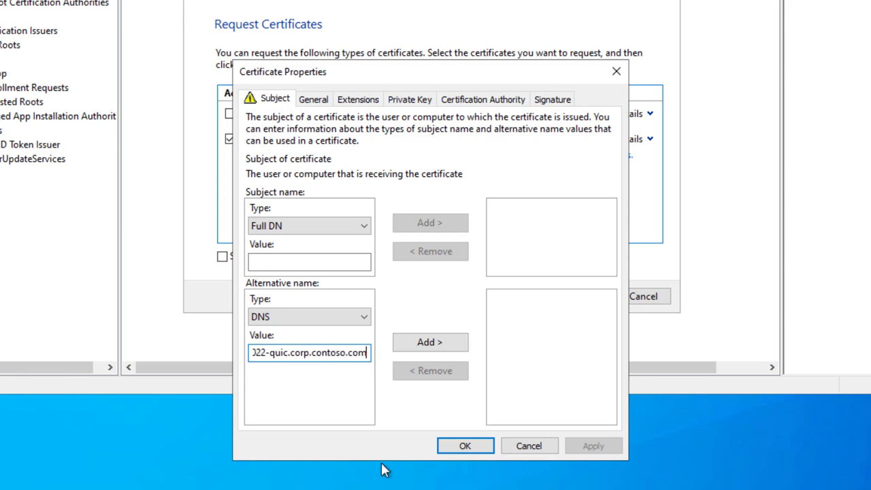
click(449, 346)
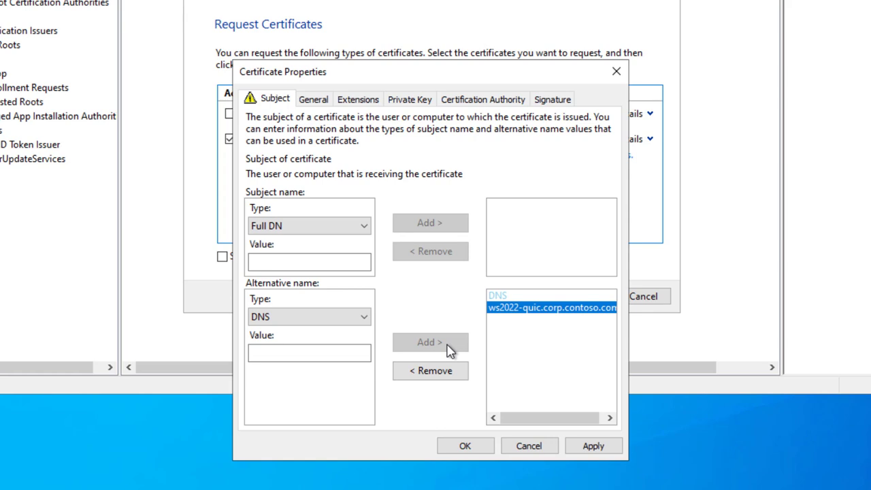
- Add ws2022-quic as another DNS alternative name for the certificate
click(273, 352)
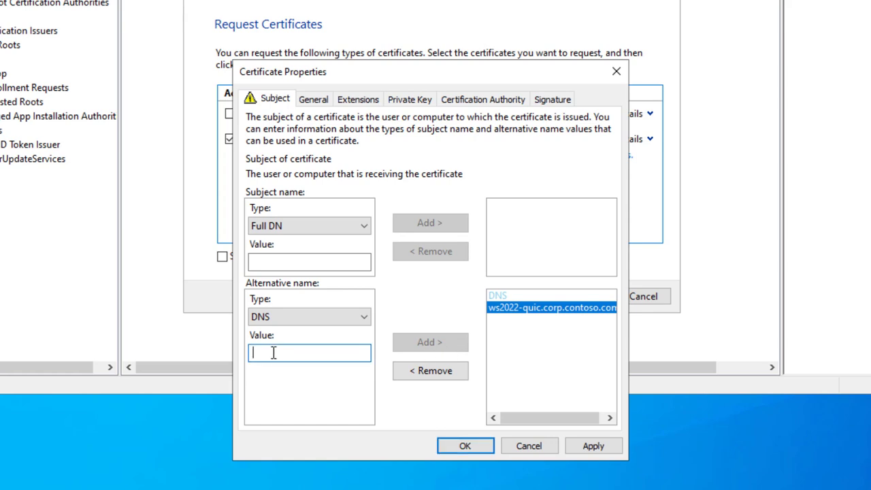
text(ws2022)
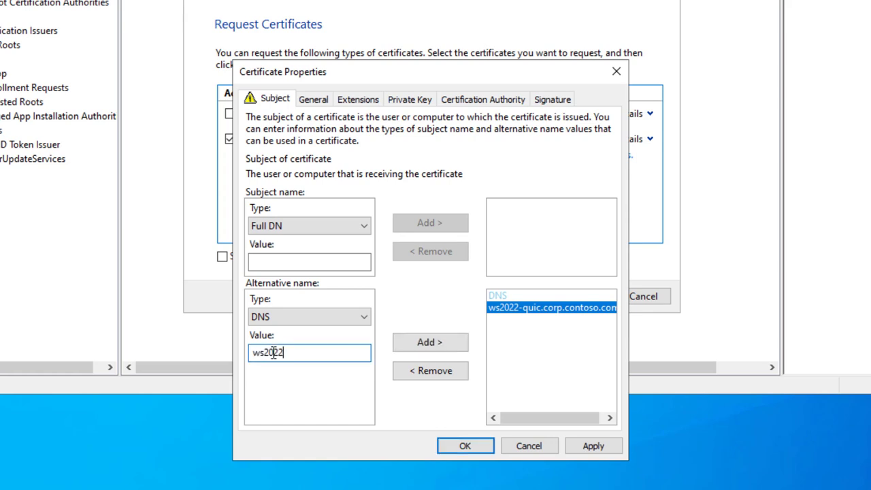
text(-quic)
click(428, 342)
- Add fs1edge.contoso.com as a further DNS alternative name for the certificate
click(287, 353)
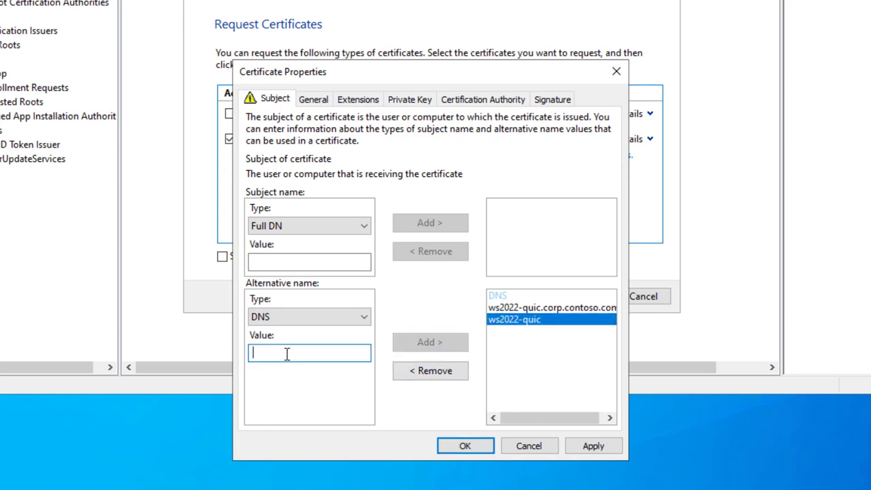
text(fs1ed)
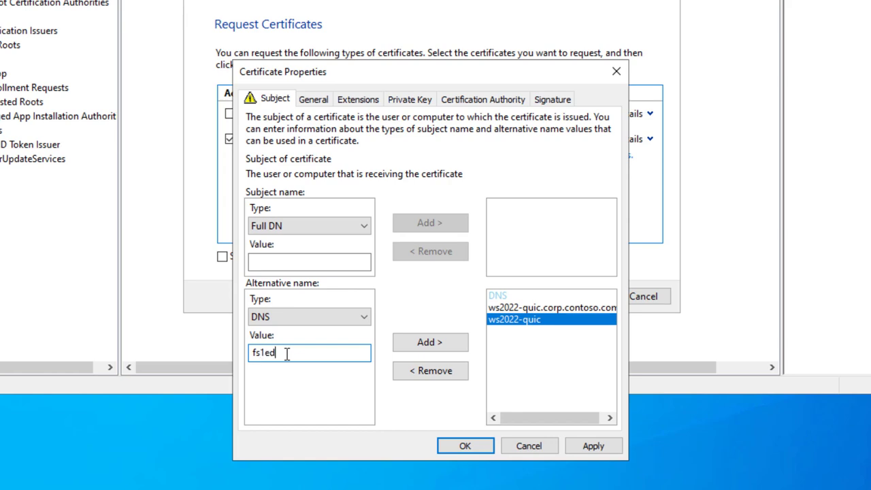
text(ge.contoso.com)
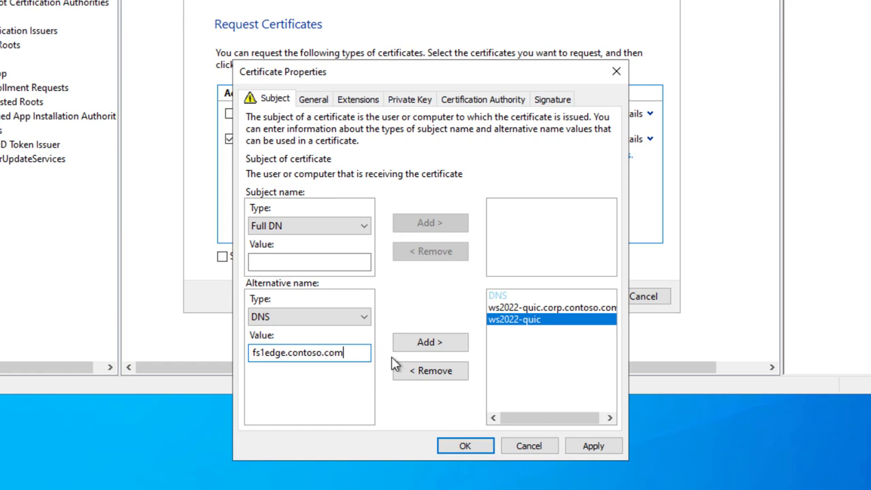
click(438, 347)
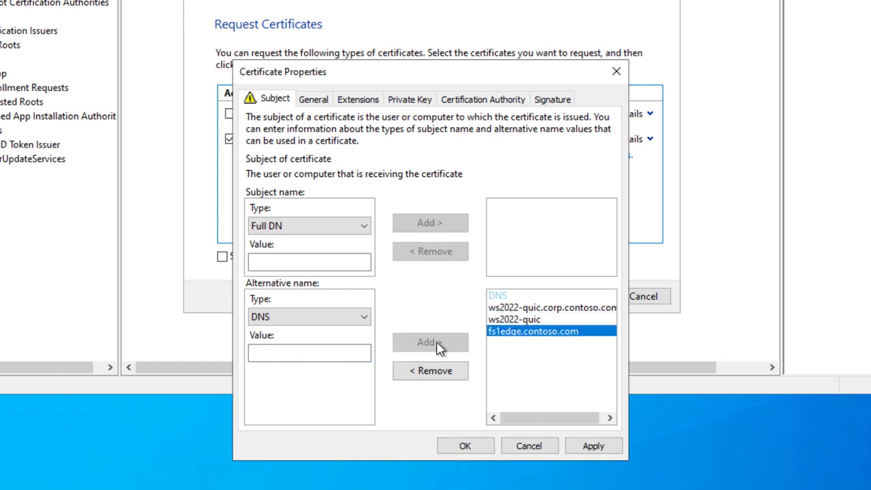
- Add ws2022-quic as the certificate's subject name, using the Common name type
click(362, 228)
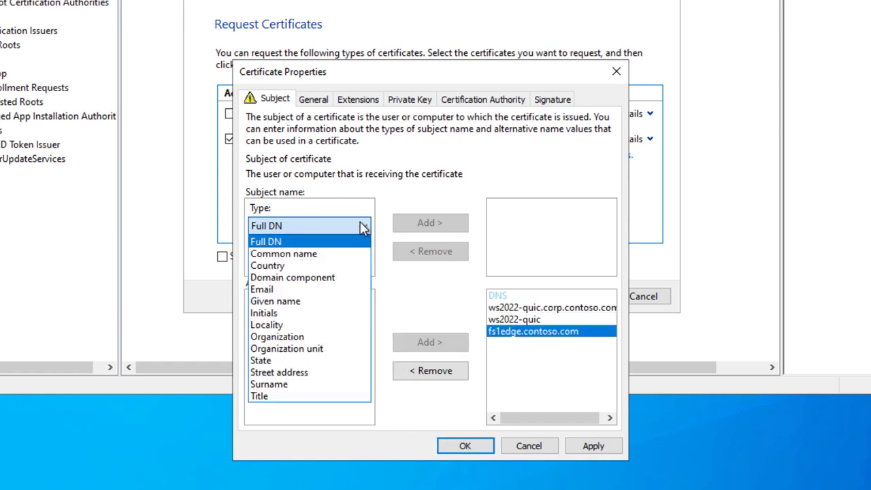
click(314, 254)
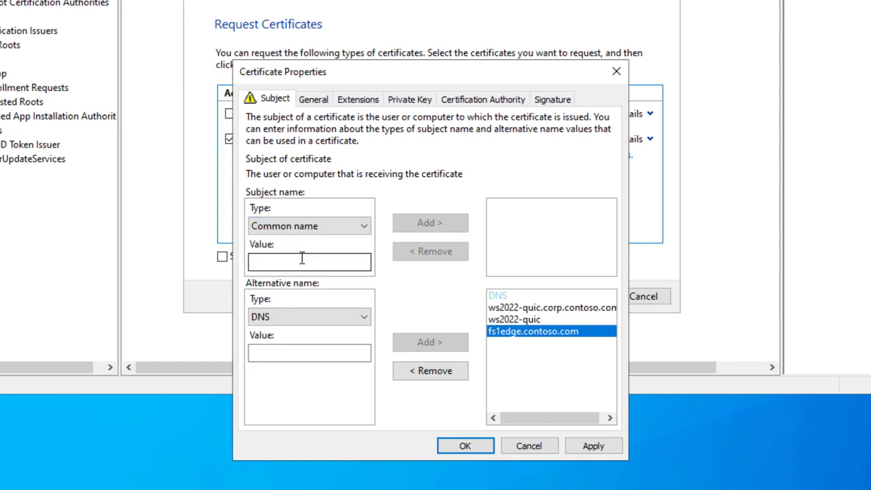
click(301, 260)
text(ws202)
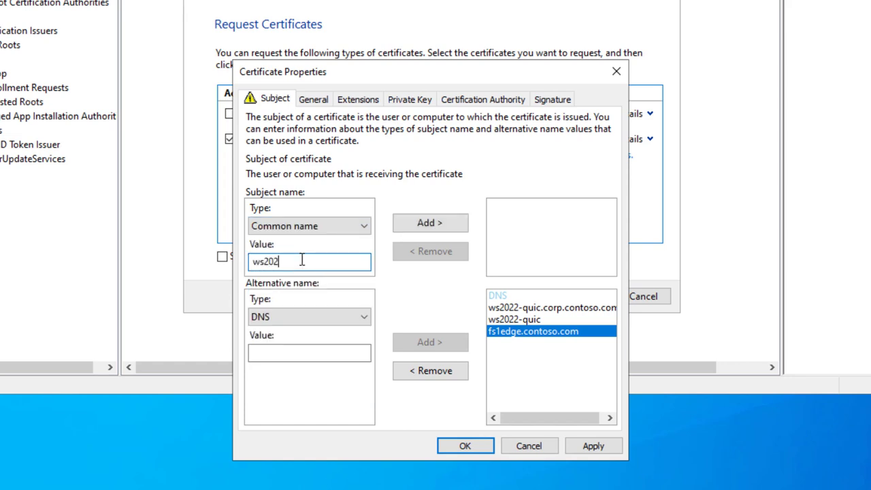
text(2-quic)
click(455, 228)
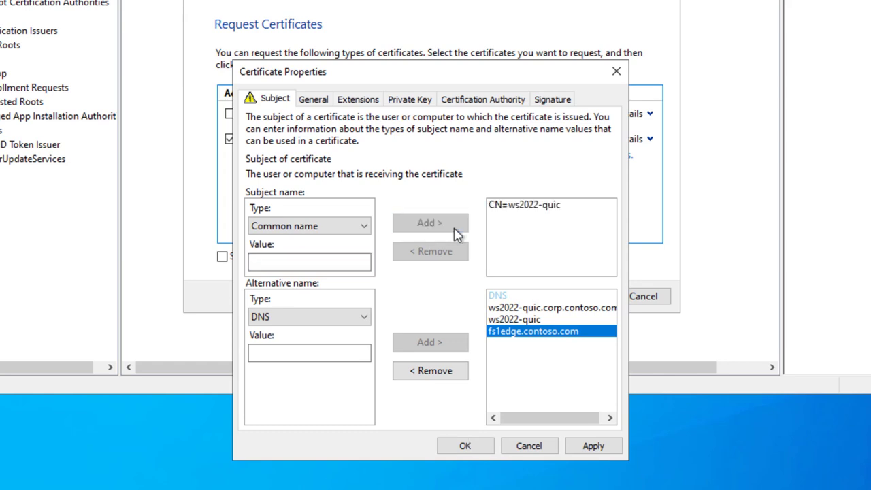
- Accept the certificate properties and complete the enrollment of the SMB over QUIC certificate
click(464, 446)
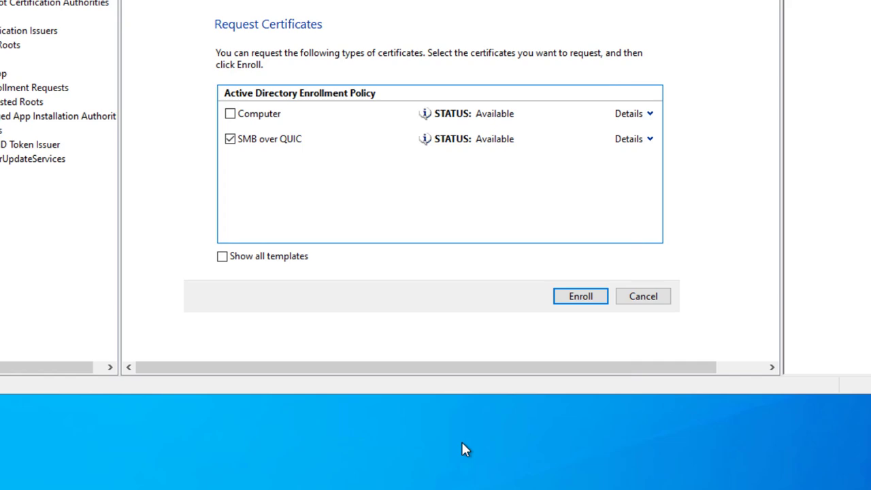
click(589, 303)
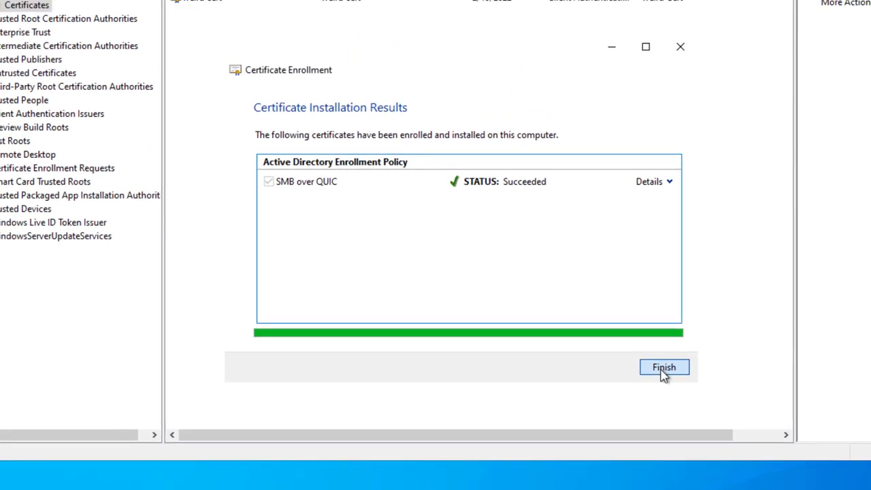
click(644, 299)
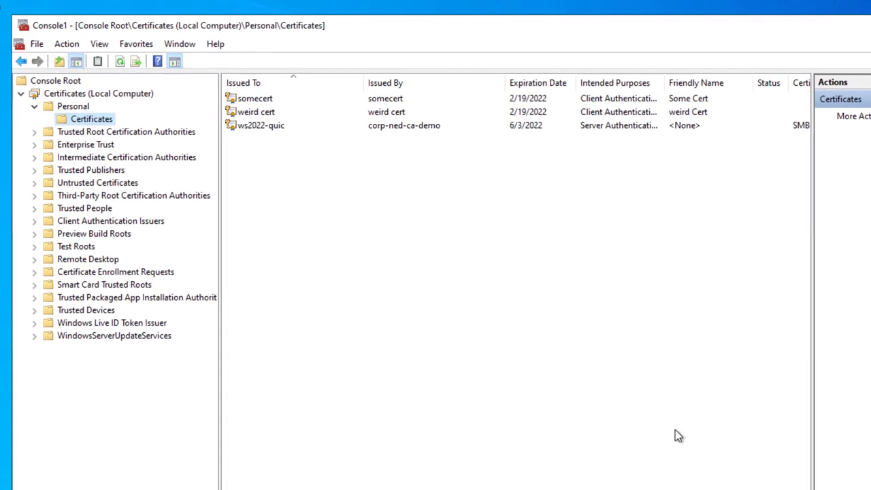
- Inspect the details of the newly issued ws2022-quic certificate, checking its Subject Alternative Name and Subject fields
double_click(262, 128)
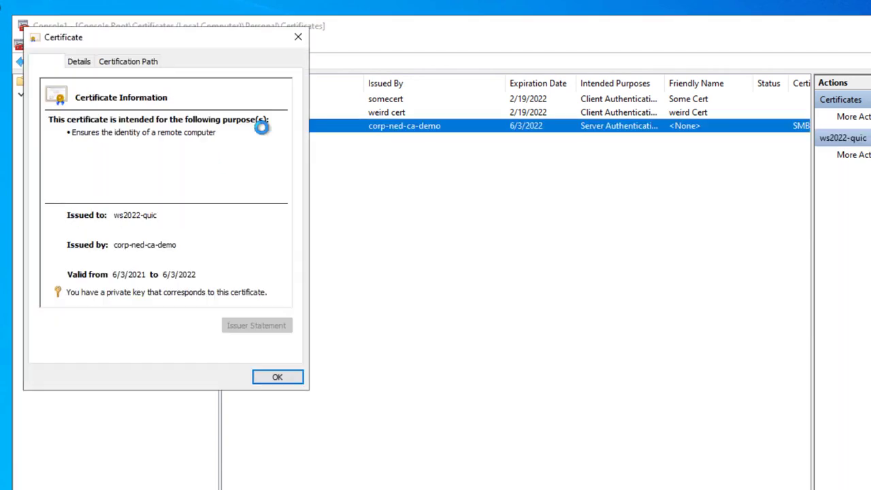
drag(216, 42, 479, 117)
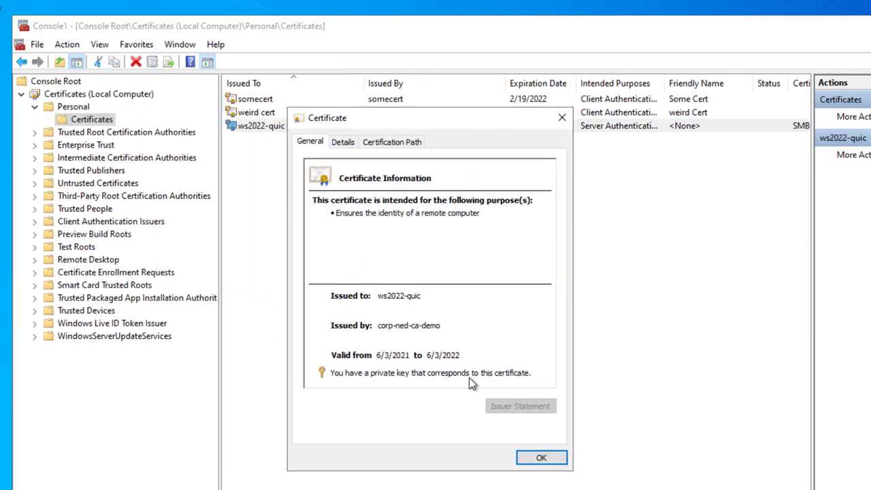
click(342, 144)
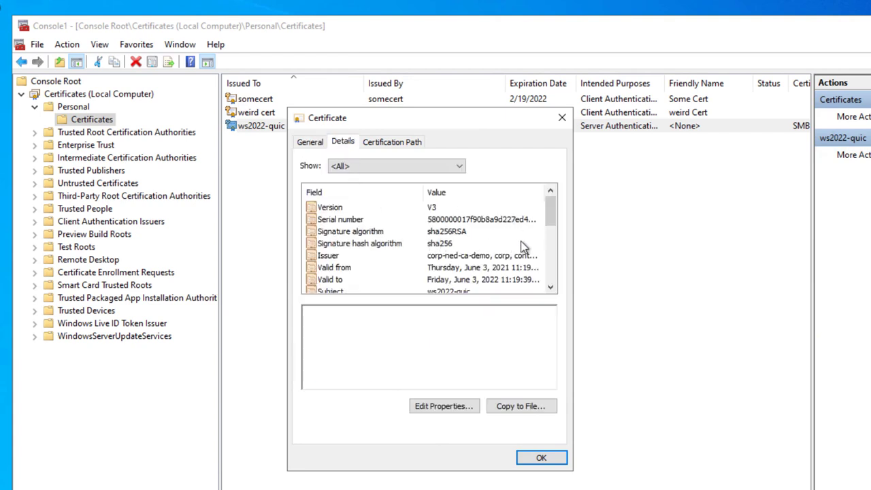
drag(552, 218, 552, 257)
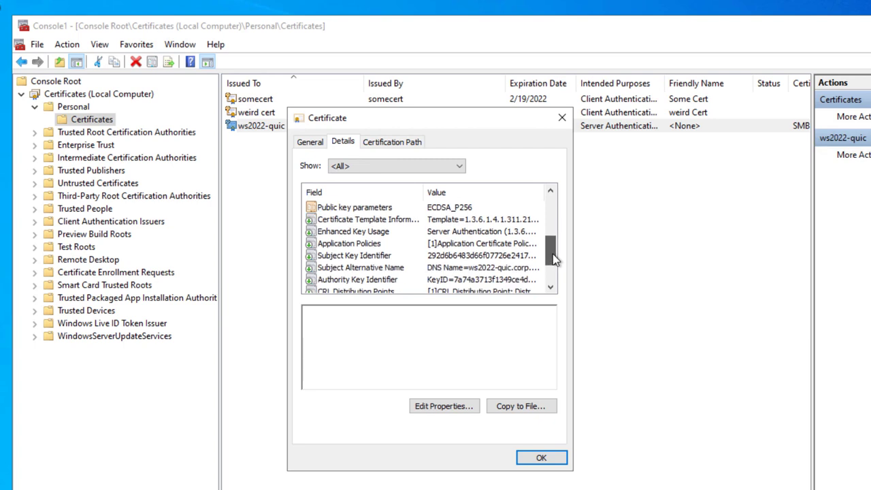
click(494, 269)
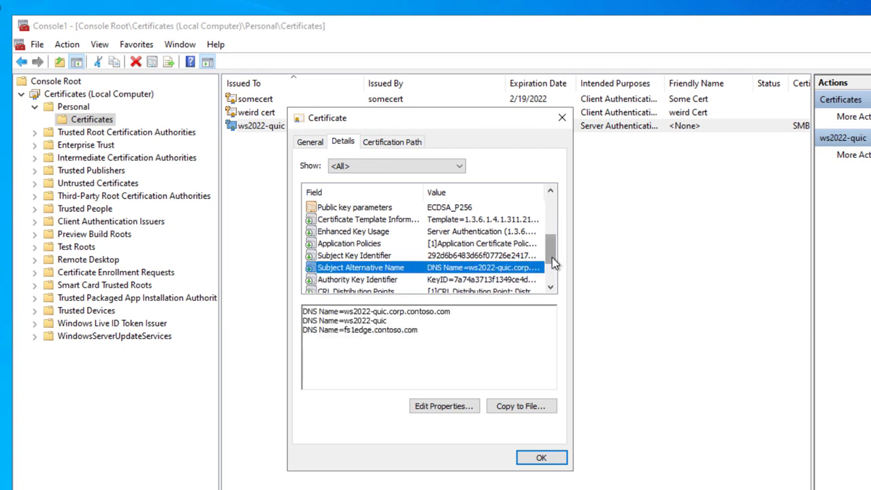
drag(552, 257, 551, 228)
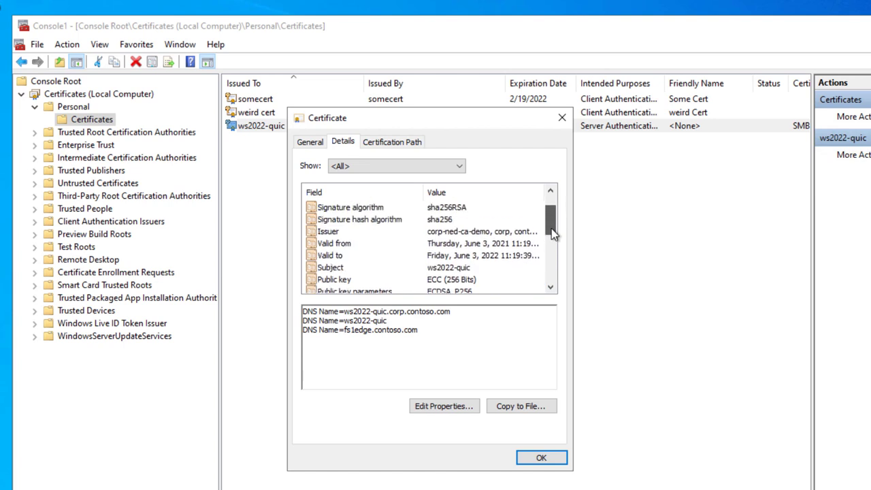
click(460, 267)
click(542, 458)
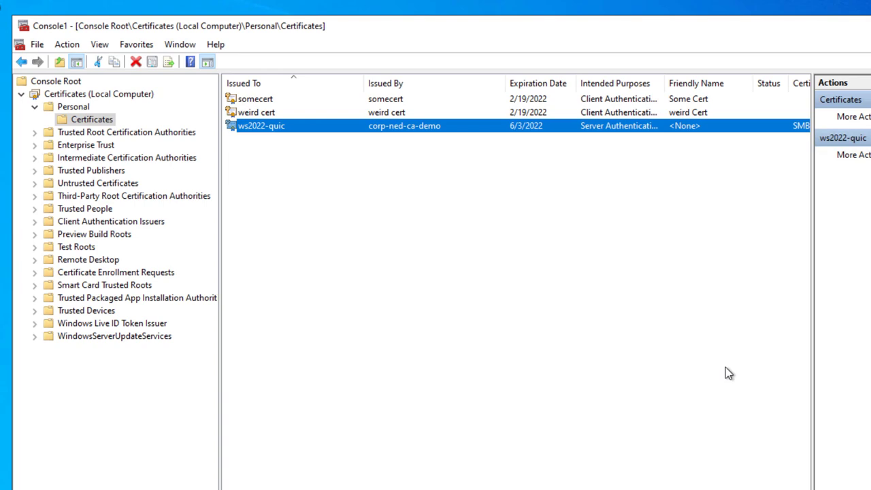